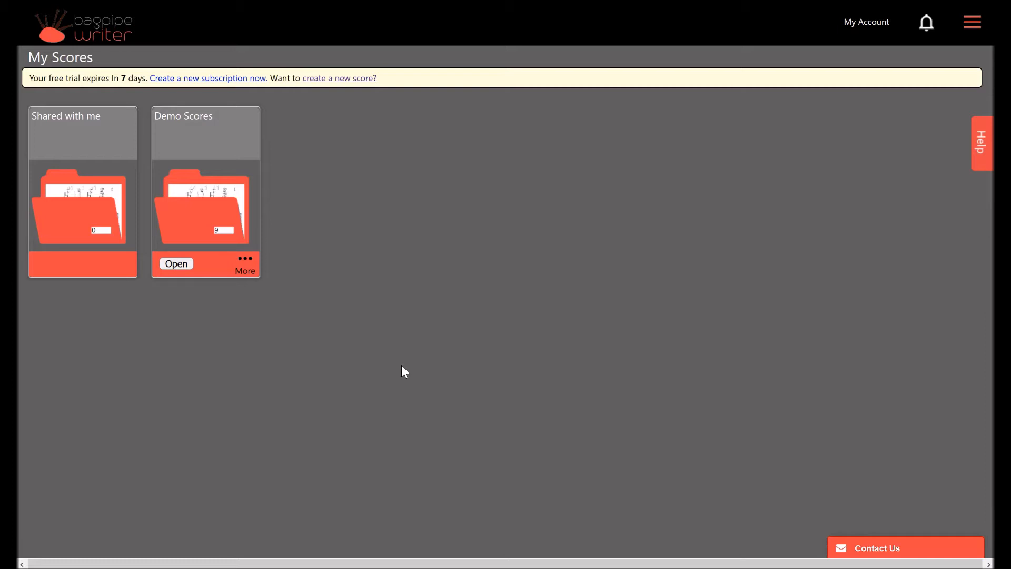
Import the score file Teribus.bww into My Scores.
click(973, 21)
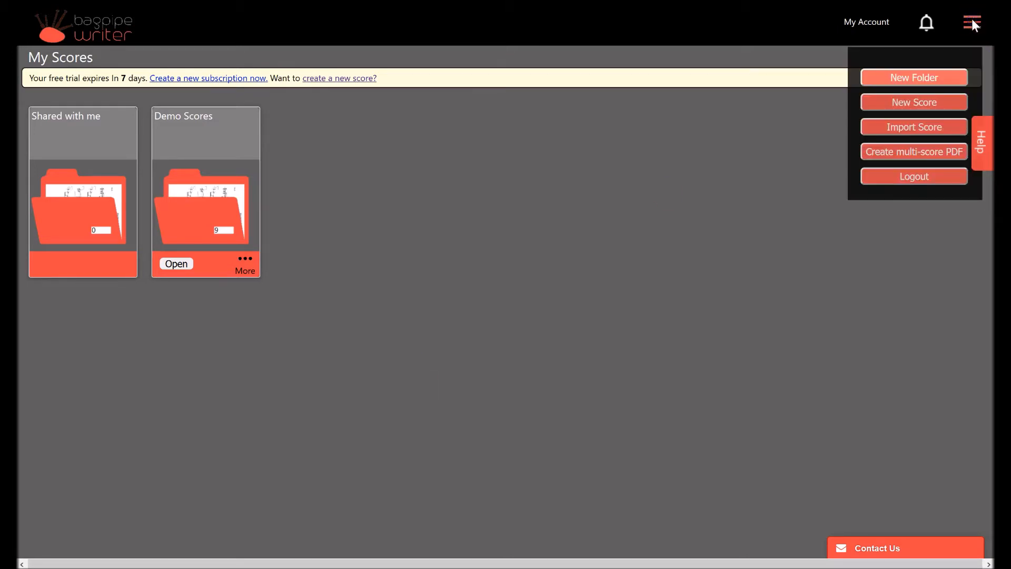
click(911, 129)
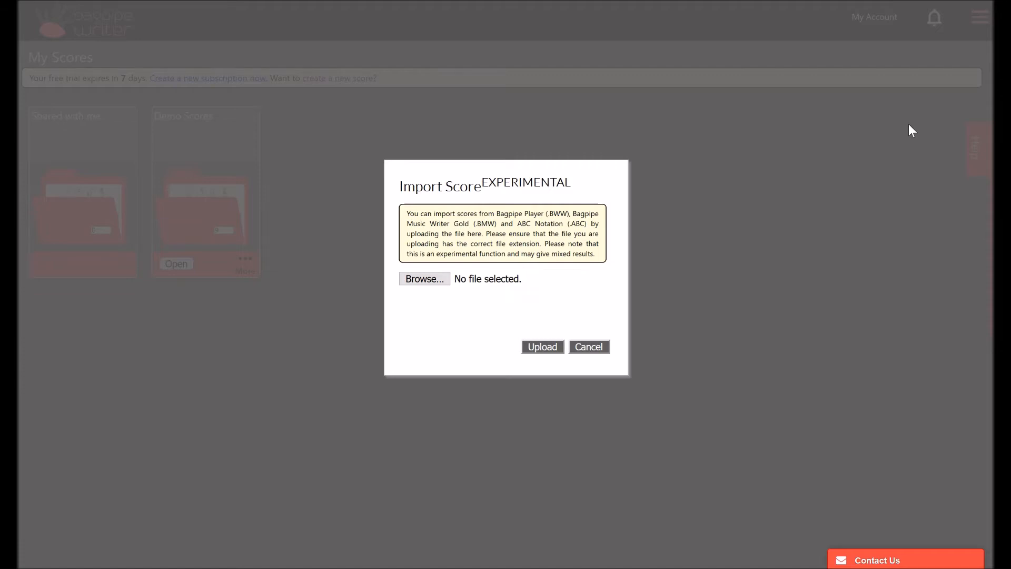
click(424, 278)
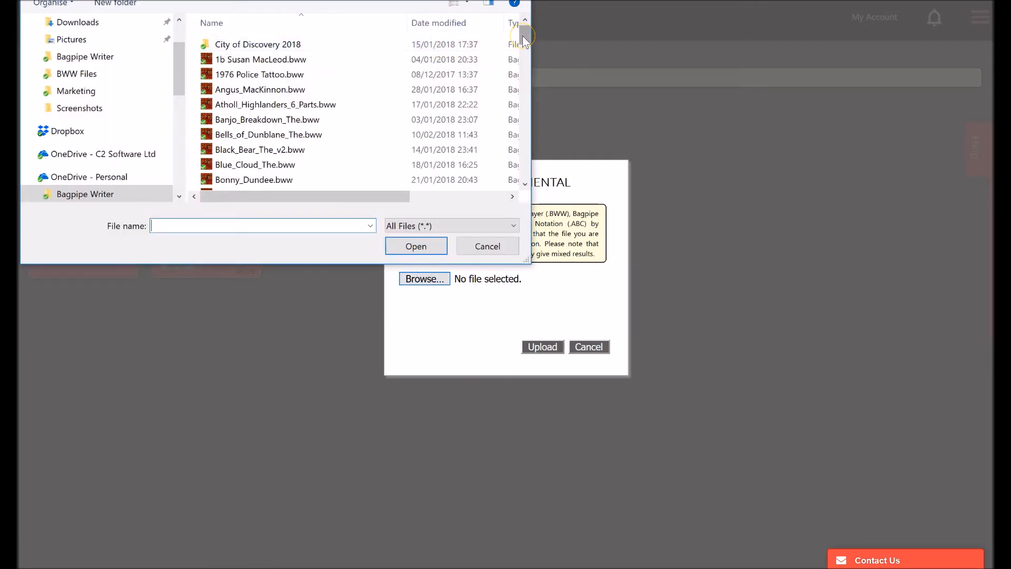
drag(523, 35, 523, 168)
click(236, 139)
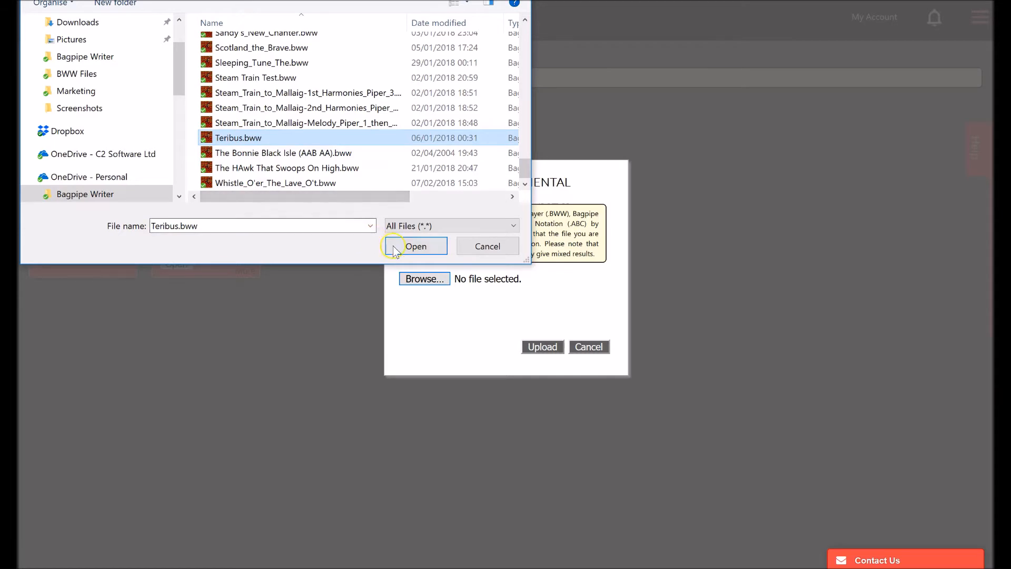
click(415, 245)
click(537, 347)
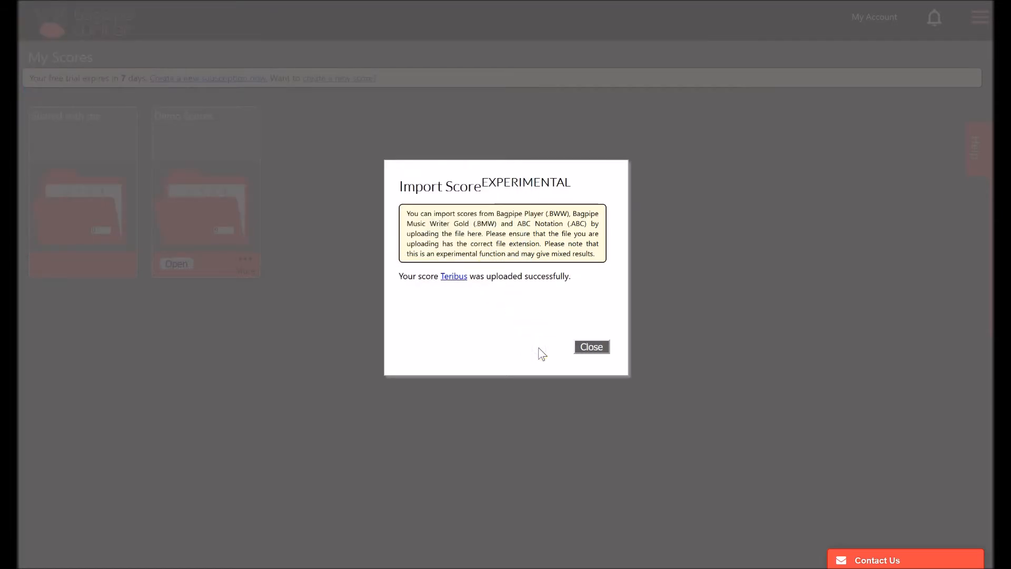
Open the imported Teribus score to view it in the editor, and exit to My Scores.
click(456, 278)
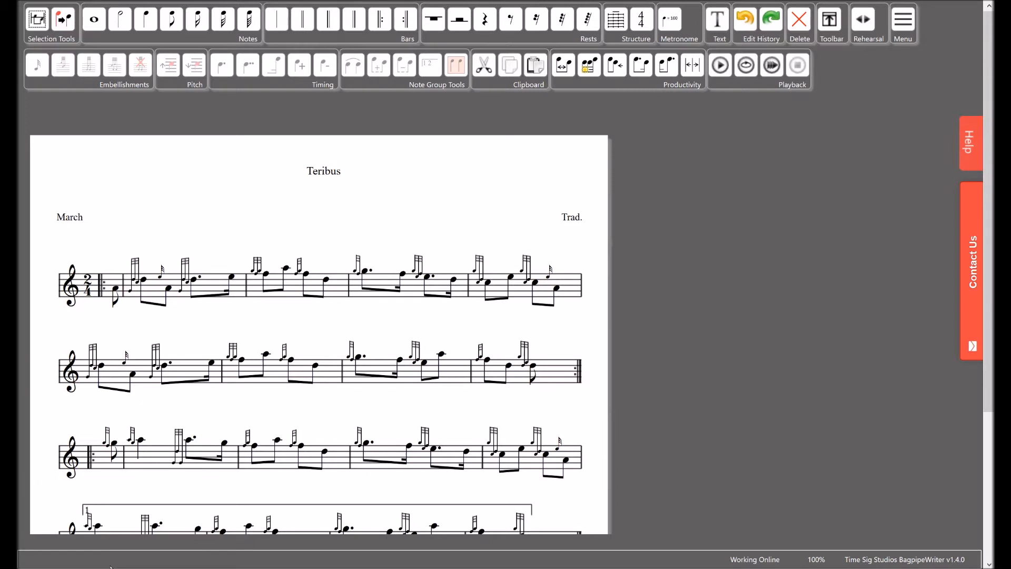
click(904, 24)
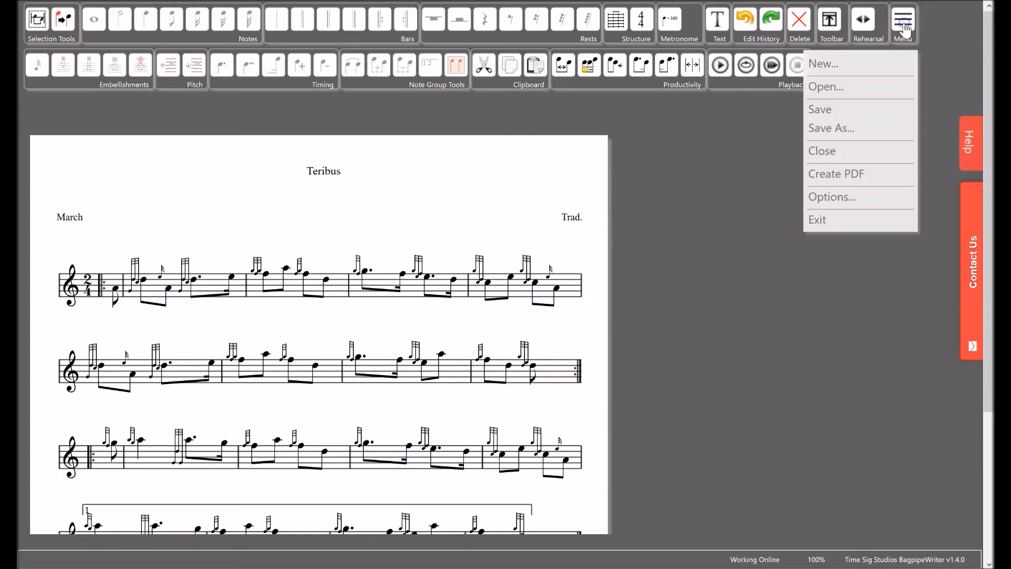
click(820, 220)
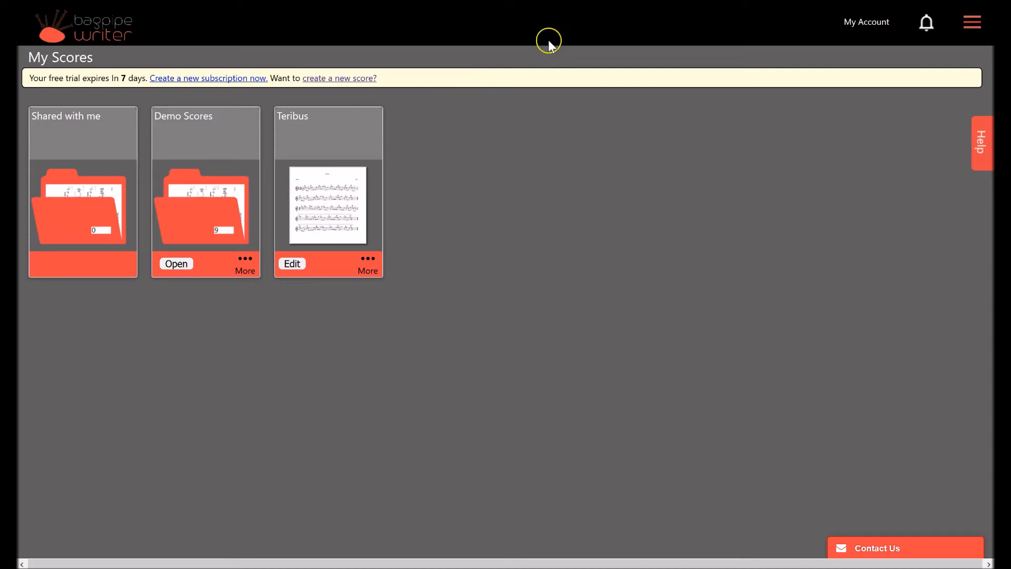
Create a new portrait score in 2/4 time with 4 lines and 4 bars per line.
click(973, 23)
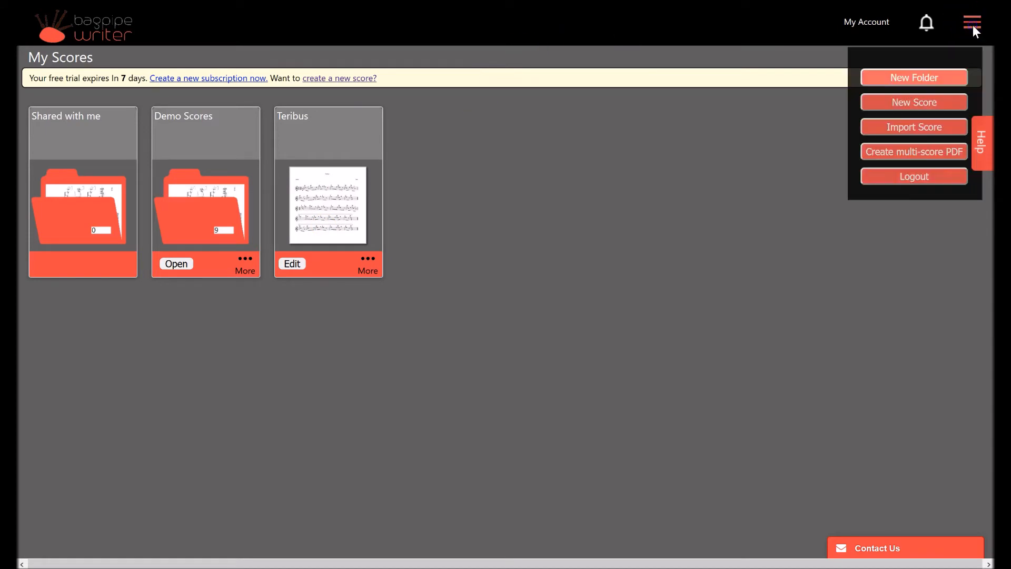
click(915, 104)
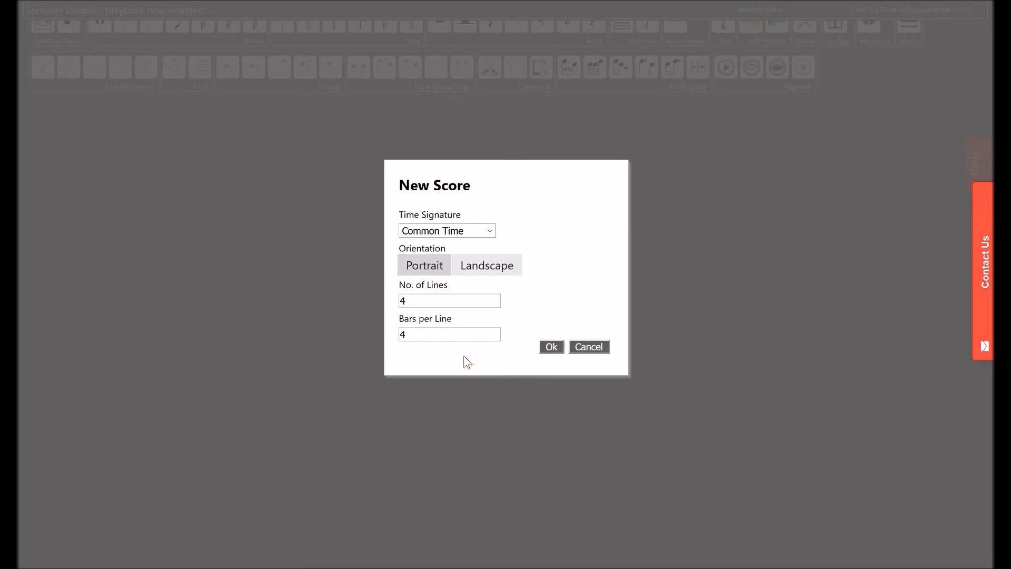
click(489, 230)
click(427, 329)
click(425, 267)
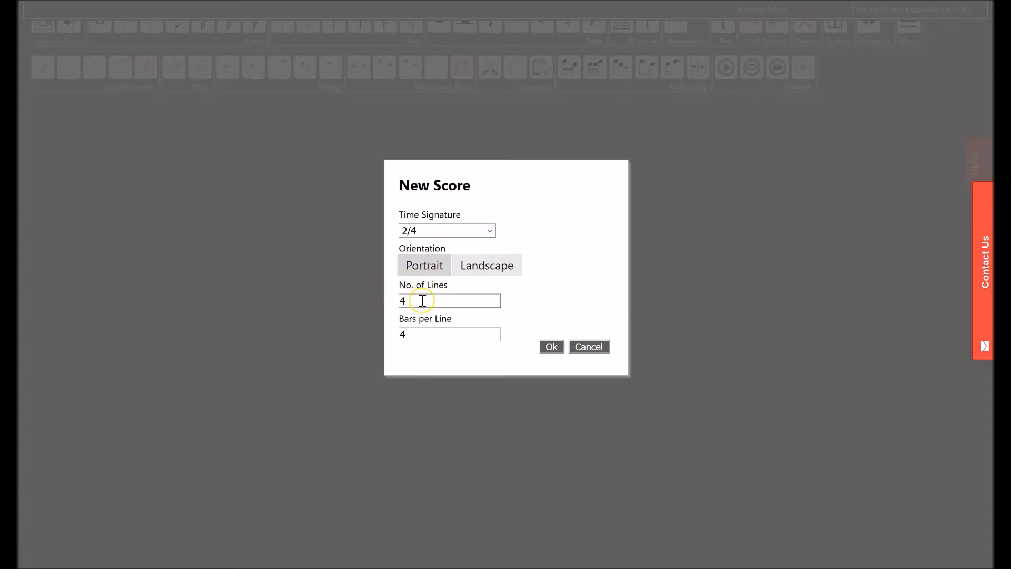
click(419, 305)
click(416, 330)
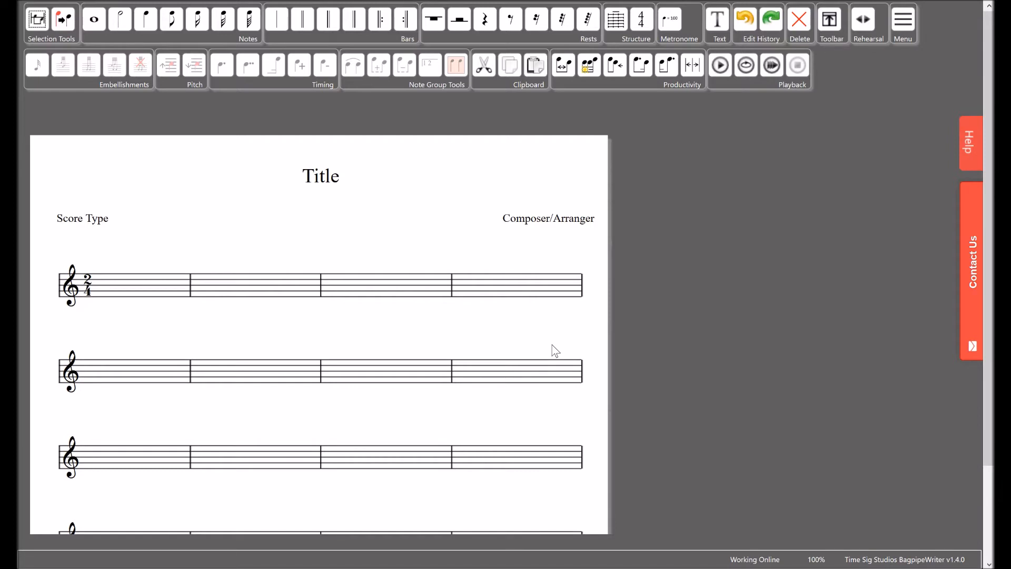
Place a crotchet in the second space of the staff at the start of the first bar.
click(817, 560)
click(817, 560)
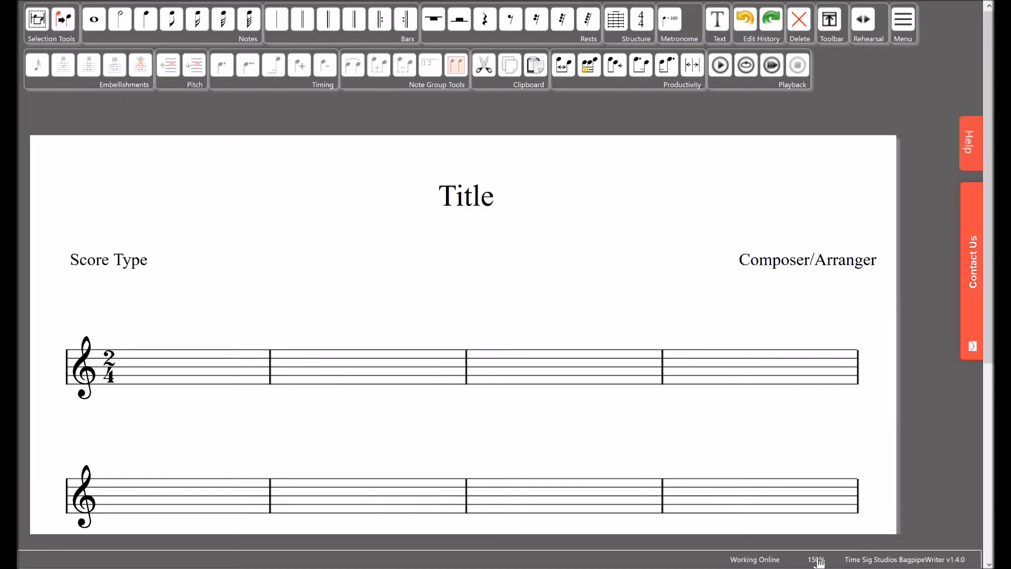
click(147, 22)
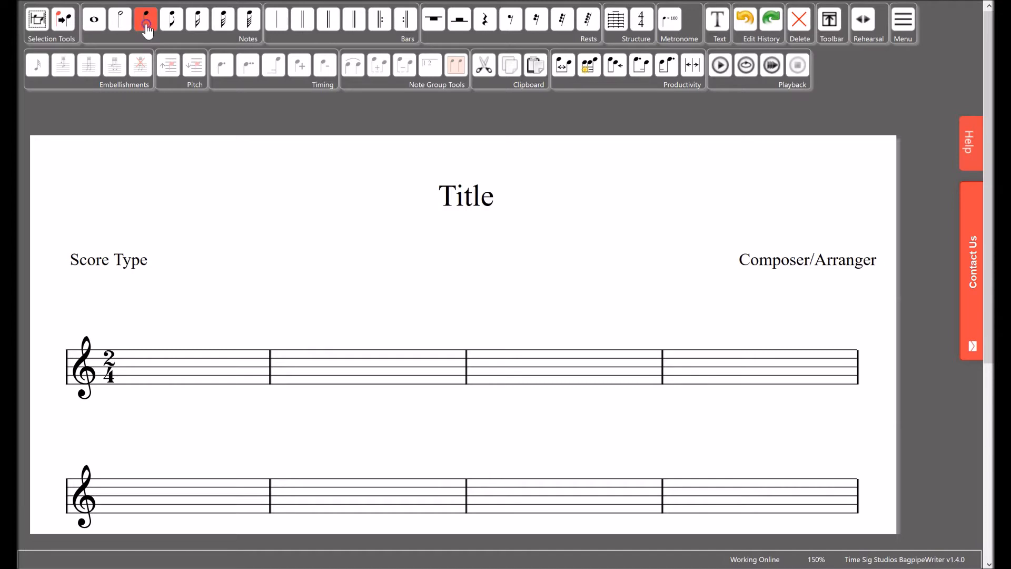
click(135, 372)
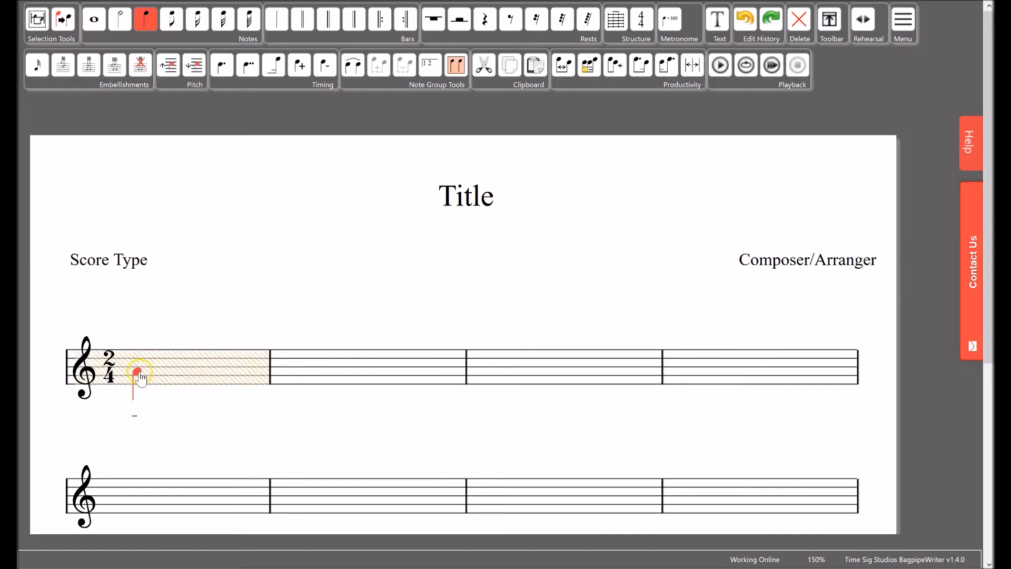
mouse_move(138, 372)
mouse_down()
mouse_move(138, 338)
mouse_move(138, 373)
mouse_up()
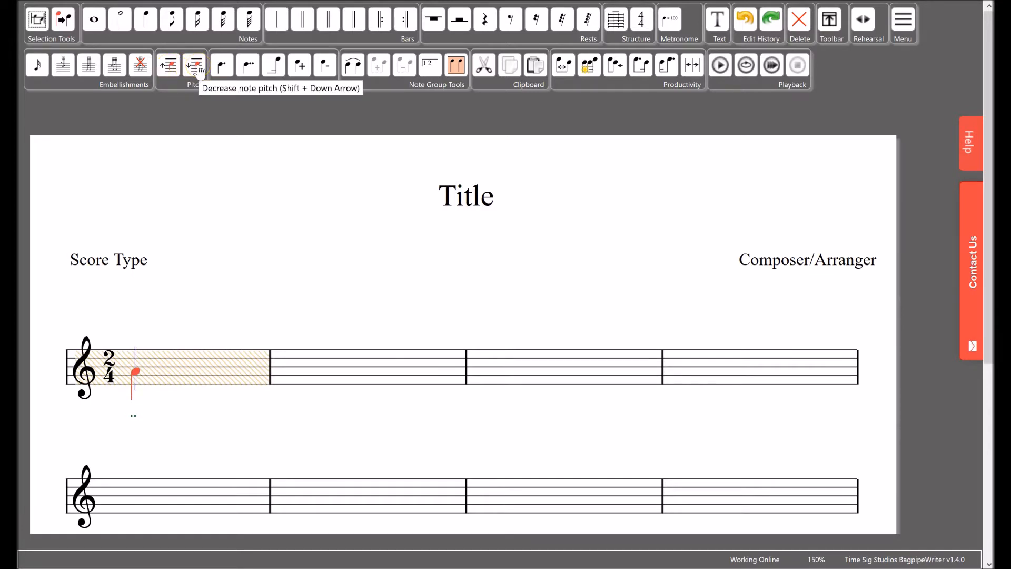
Try raising and lowering the first note's pitch, and shortening and lengthening its duration.
click(169, 67)
click(189, 73)
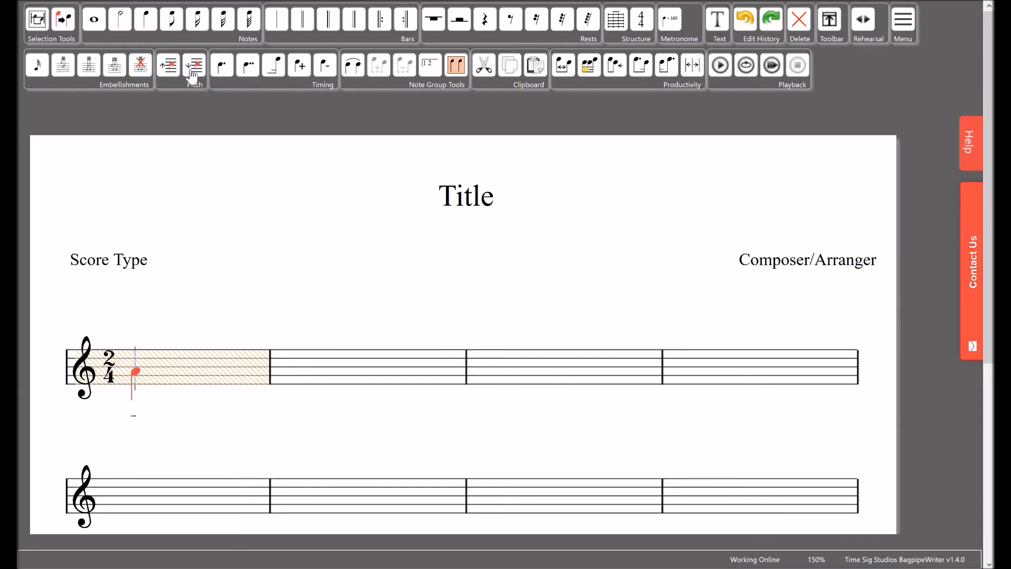
click(327, 67)
click(303, 68)
click(303, 68)
click(303, 69)
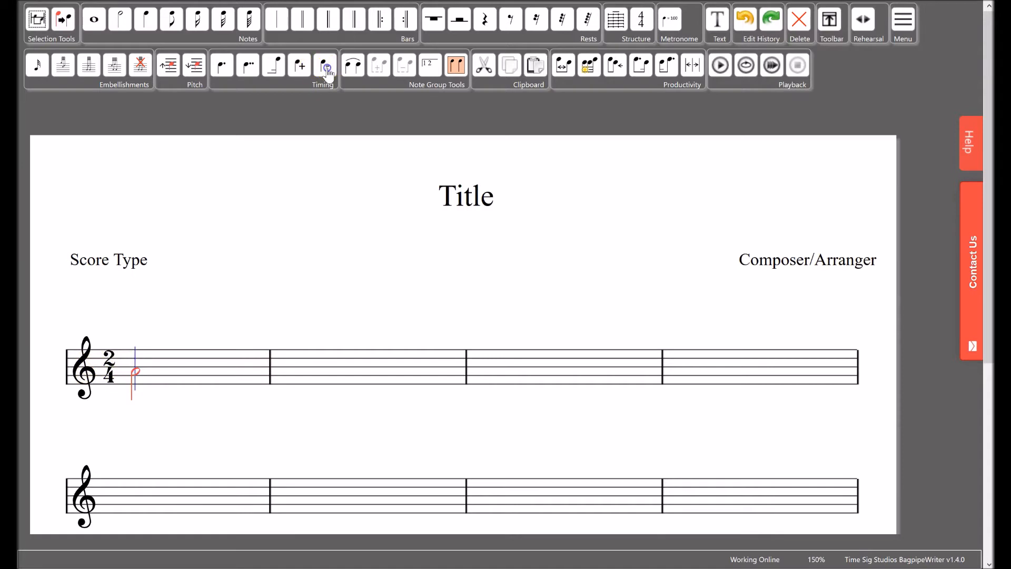
click(327, 68)
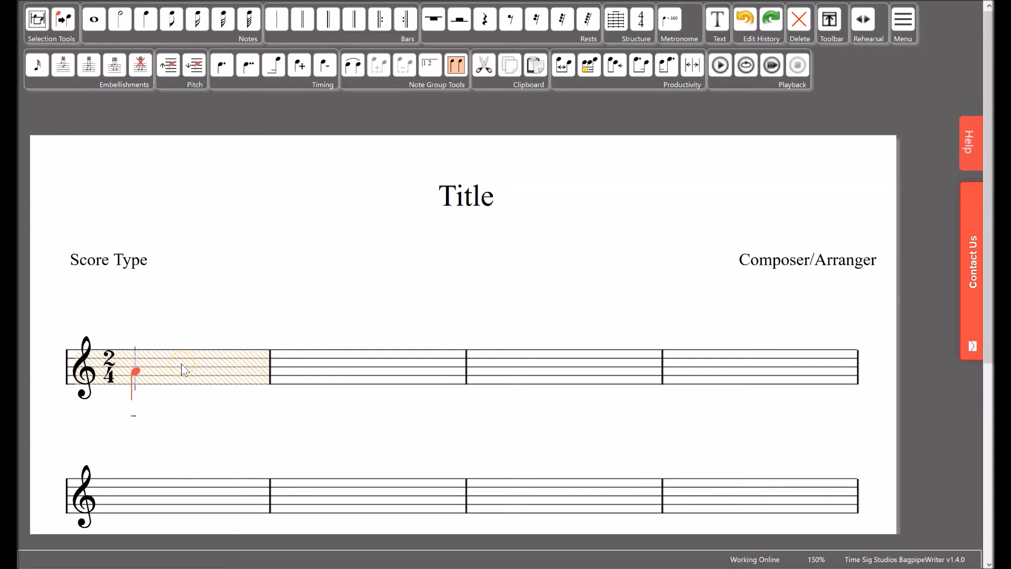
Add two quavers after the crotchet in the first bar, one in the third space and one in the second space.
click(173, 21)
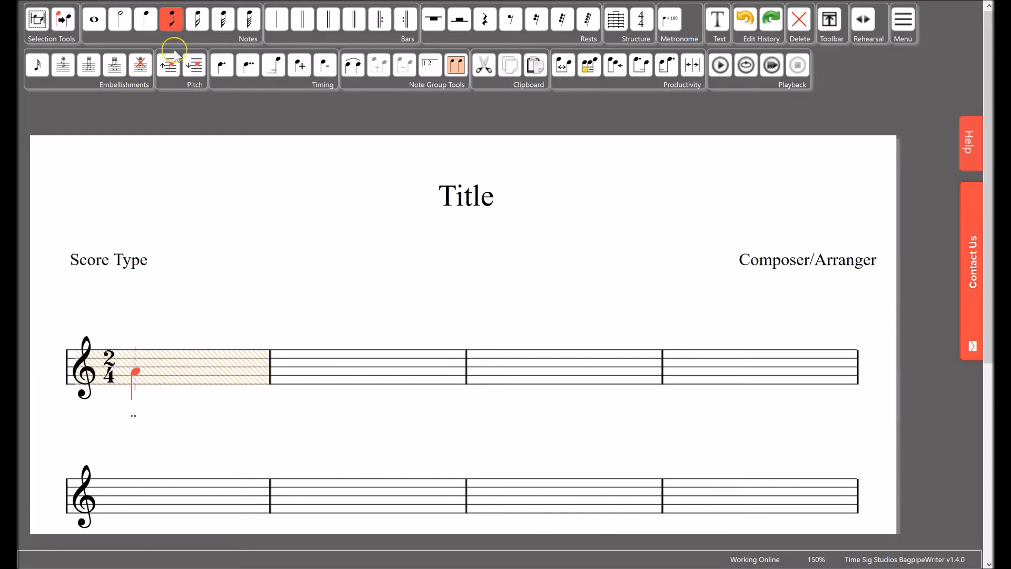
click(172, 363)
click(207, 374)
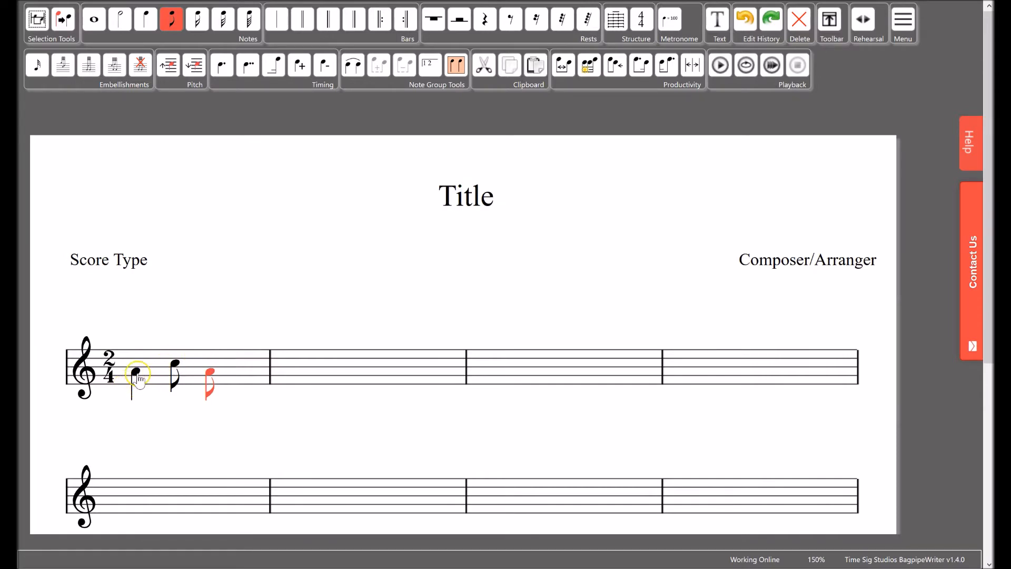
Turn off quaver entry and position the insertion cursor between the notes of the first bar.
drag(126, 392, 132, 404)
click(160, 409)
click(172, 19)
click(201, 404)
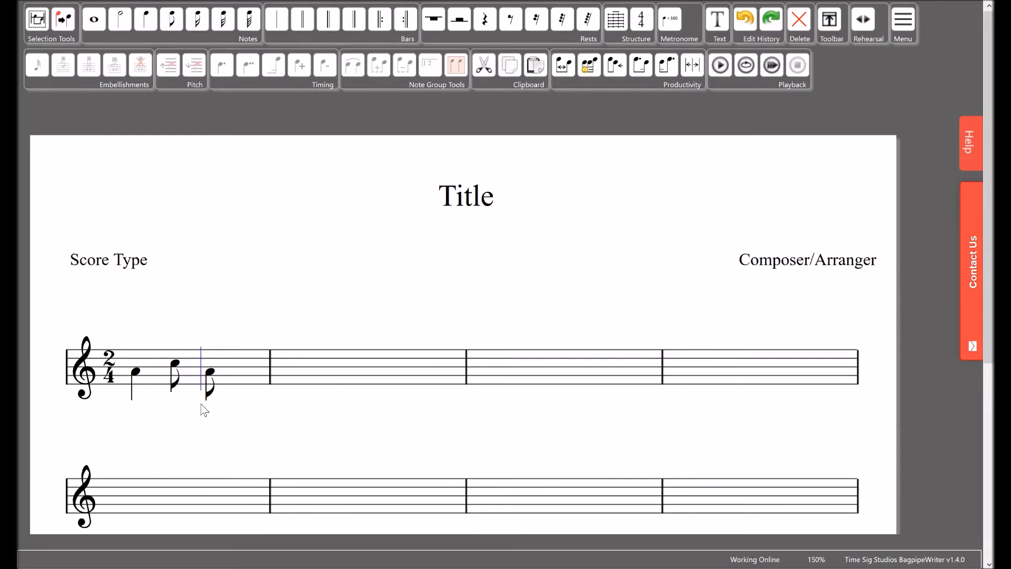
Select the two quavers in the first bar with a selection box, and clear the selection.
click(176, 373)
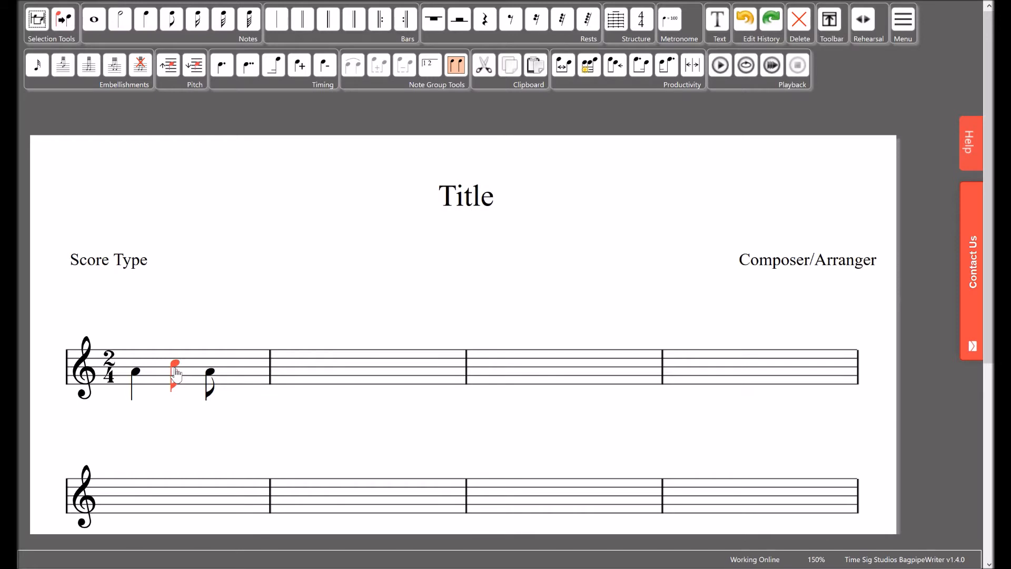
click(167, 336)
drag(167, 337, 251, 431)
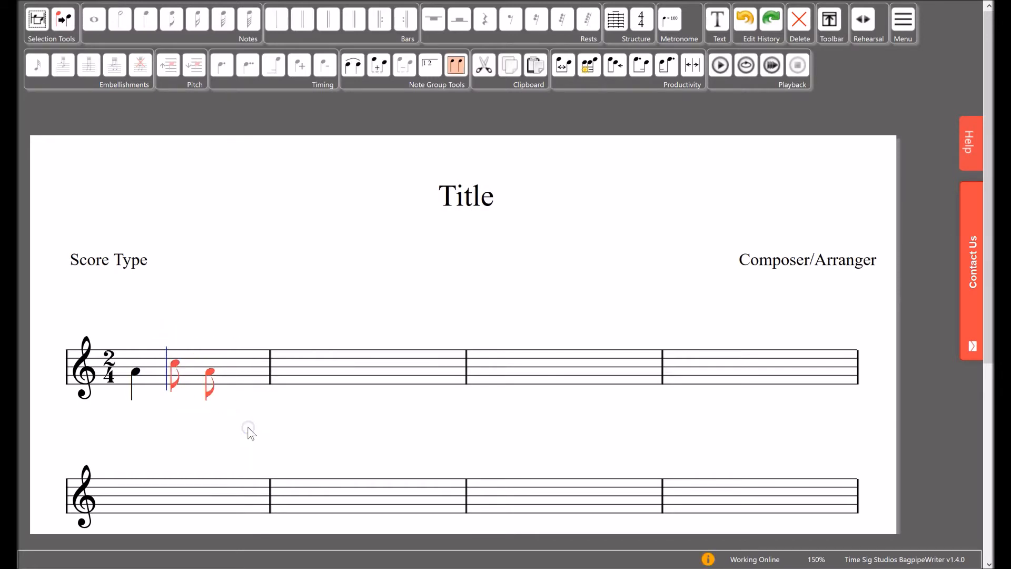
click(216, 425)
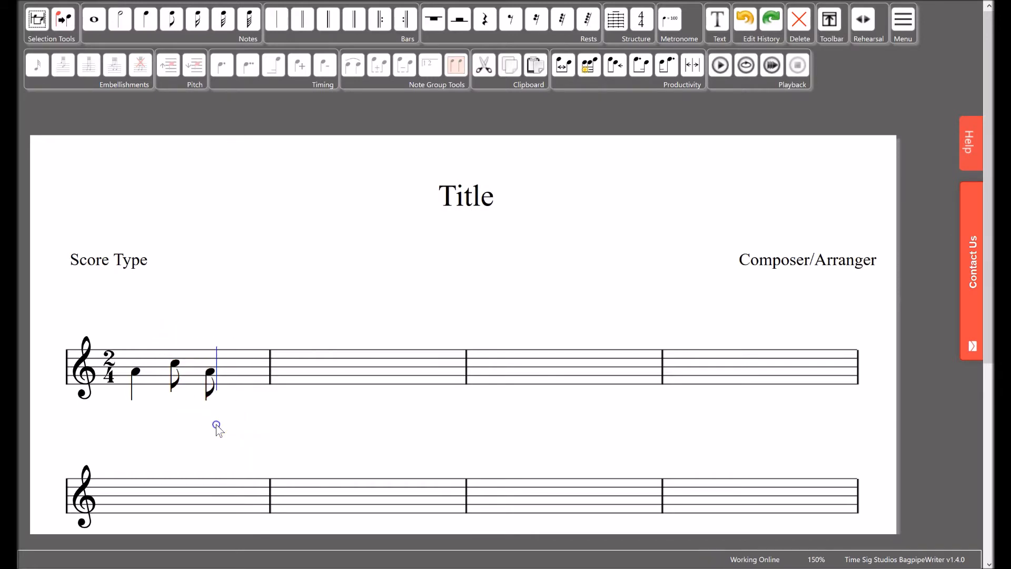
Select the first quaver, extend the selection to the next note with the selection tool, and deselect both.
click(175, 366)
click(63, 22)
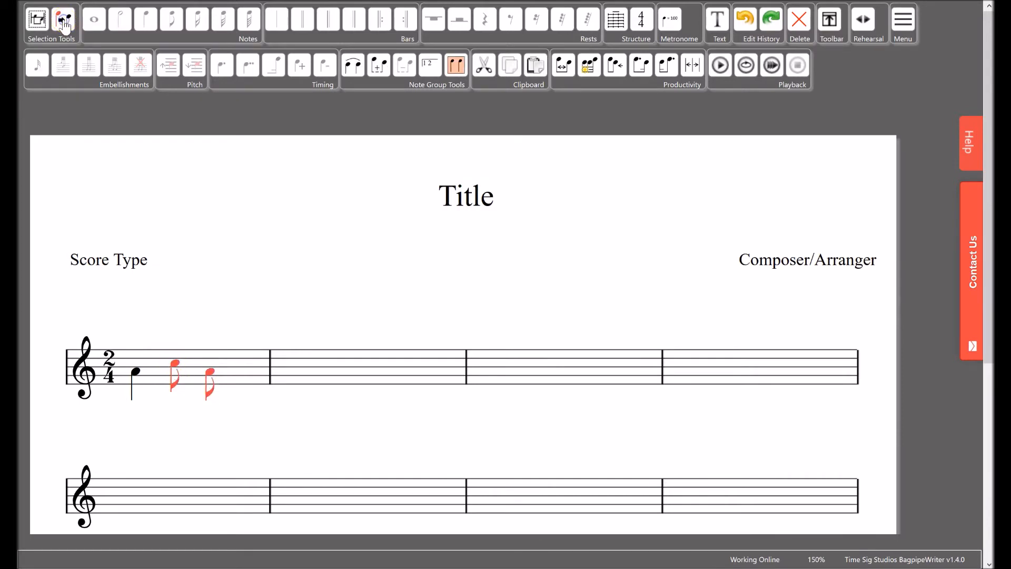
click(183, 413)
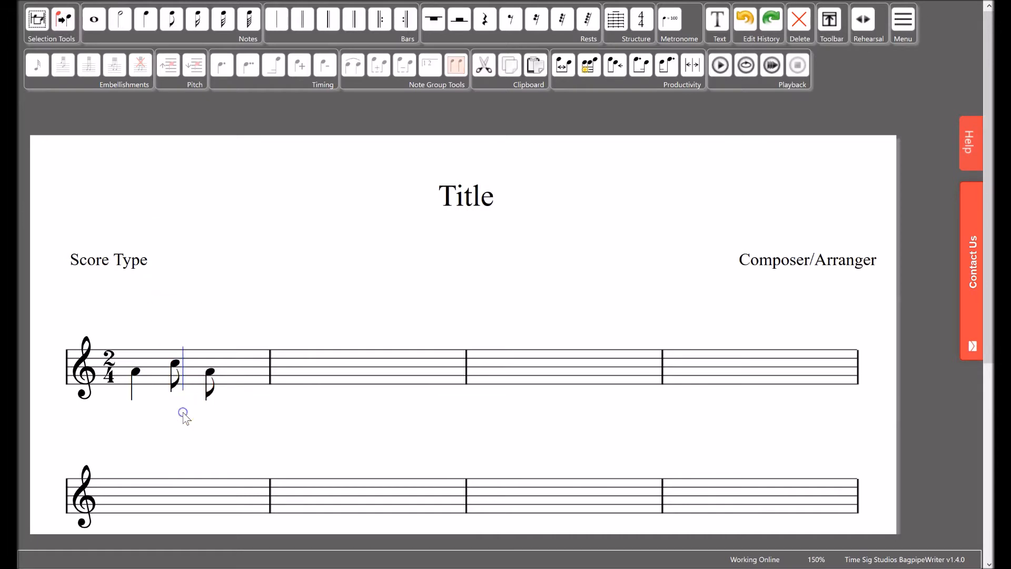
Select both quavers in the first bar by extending the selection from the first one.
click(175, 367)
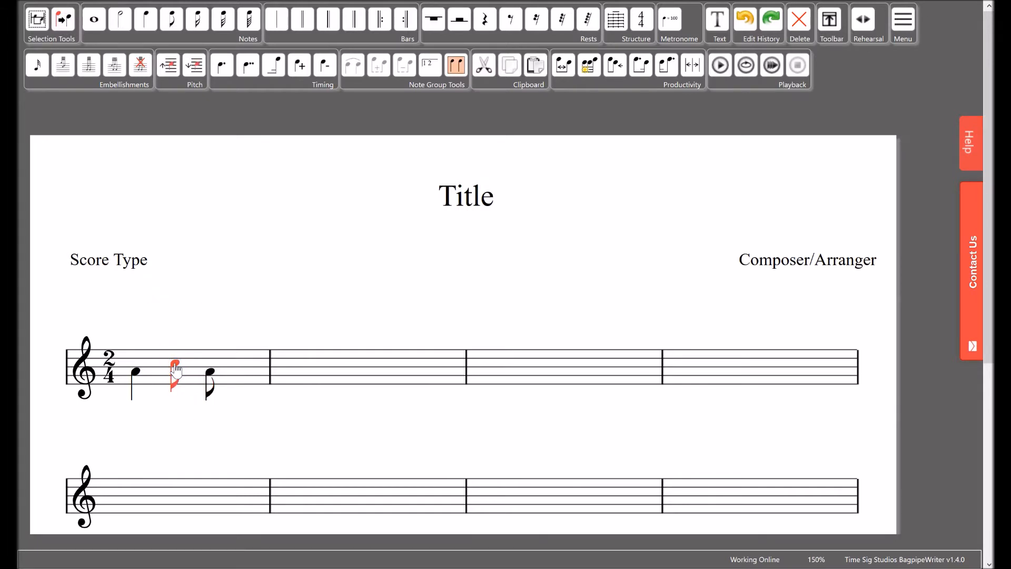
key(shift+Right)
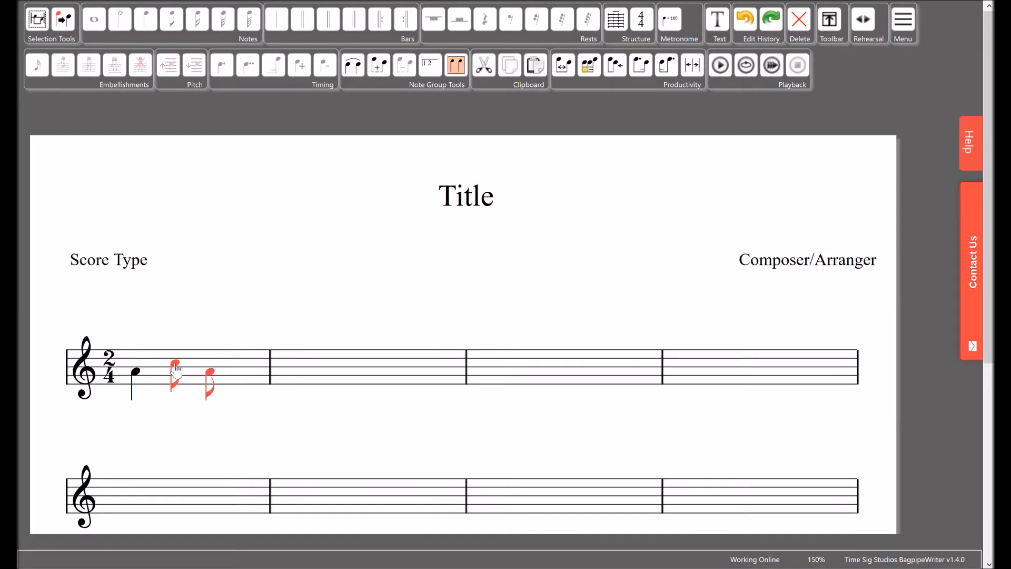
Look up the Shortcut Keys topic in the editor help, including its key list and PDF quick-reference.
click(975, 148)
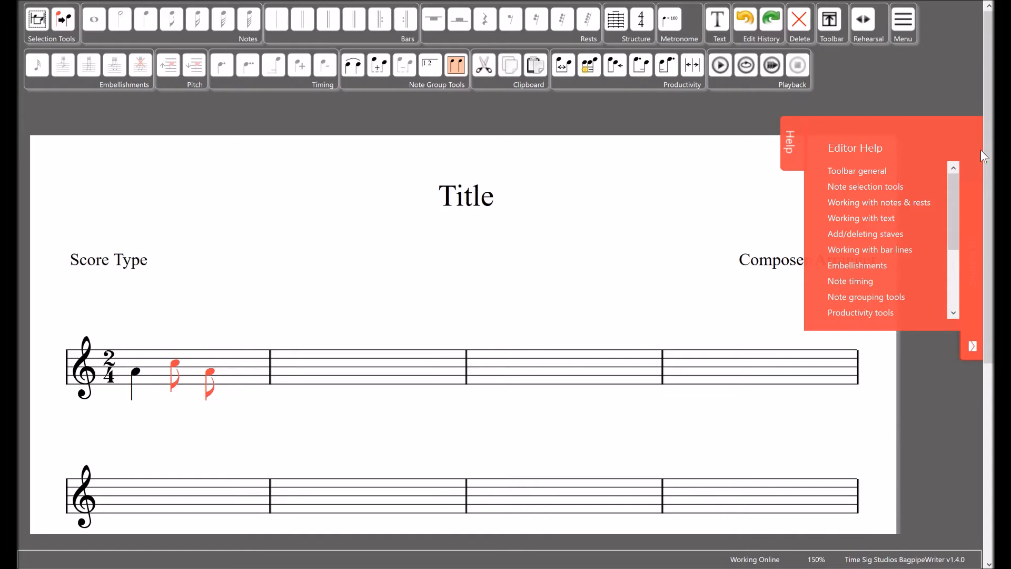
click(954, 185)
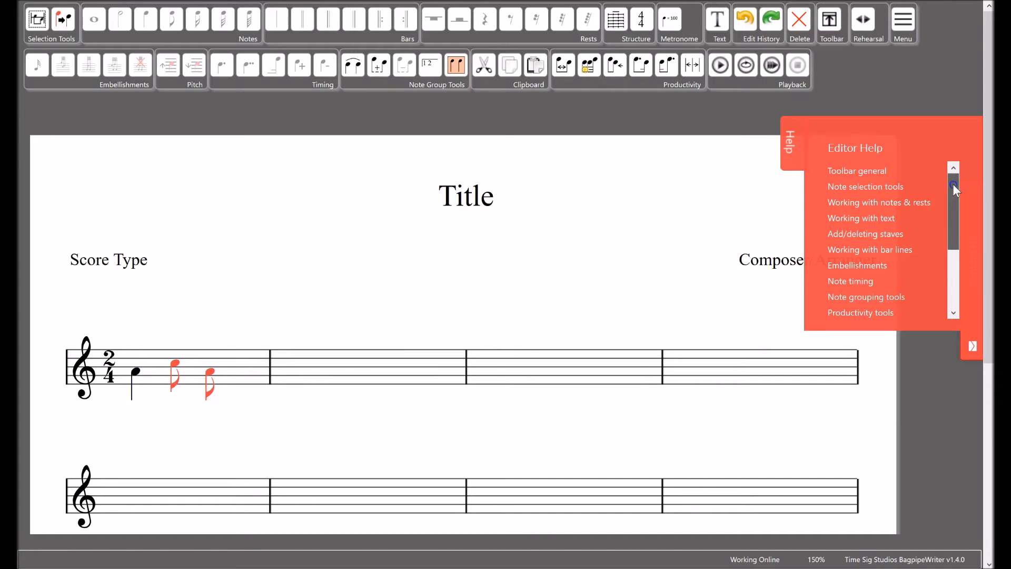
drag(953, 184, 961, 287)
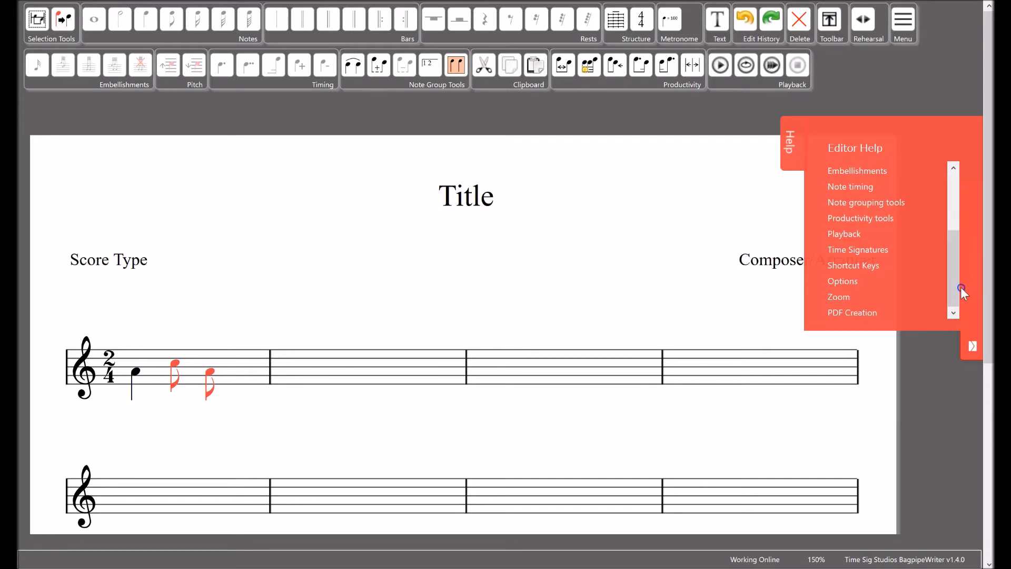
click(866, 266)
mouse_move(953, 207)
mouse_down()
mouse_move(962, 313)
mouse_move(959, 196)
mouse_move(955, 216)
mouse_move(955, 204)
mouse_up()
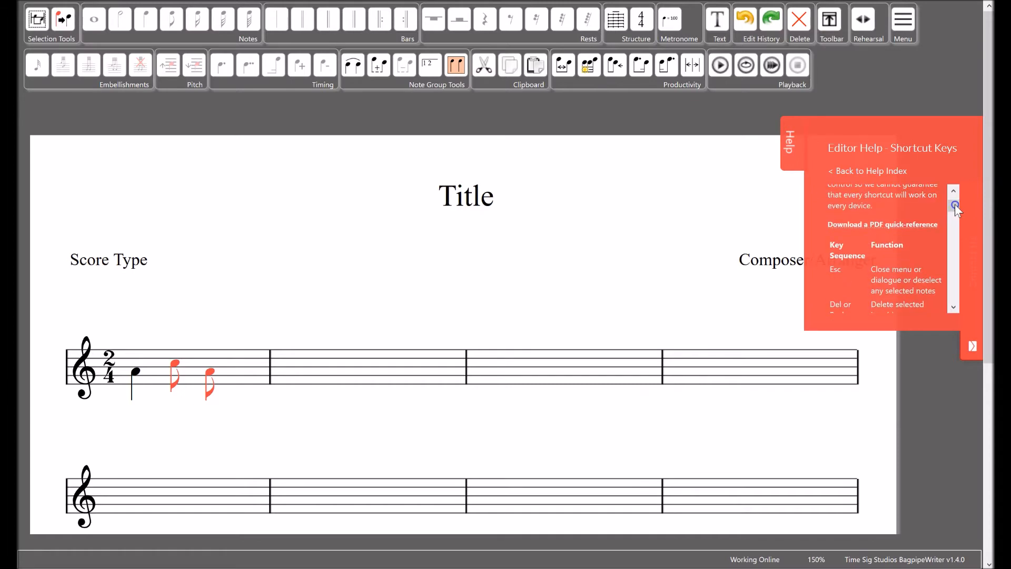
click(897, 232)
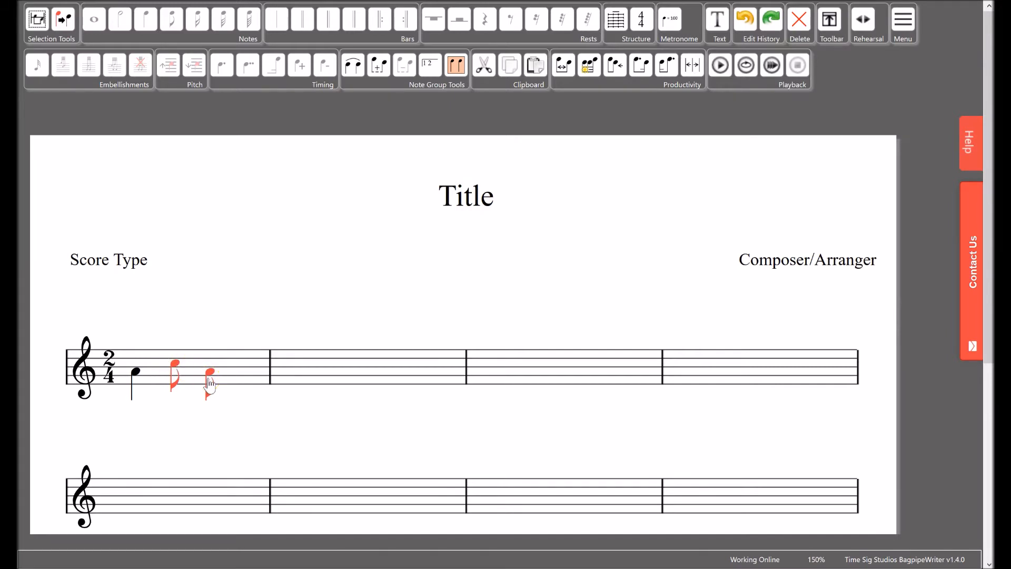
click(407, 66)
click(587, 67)
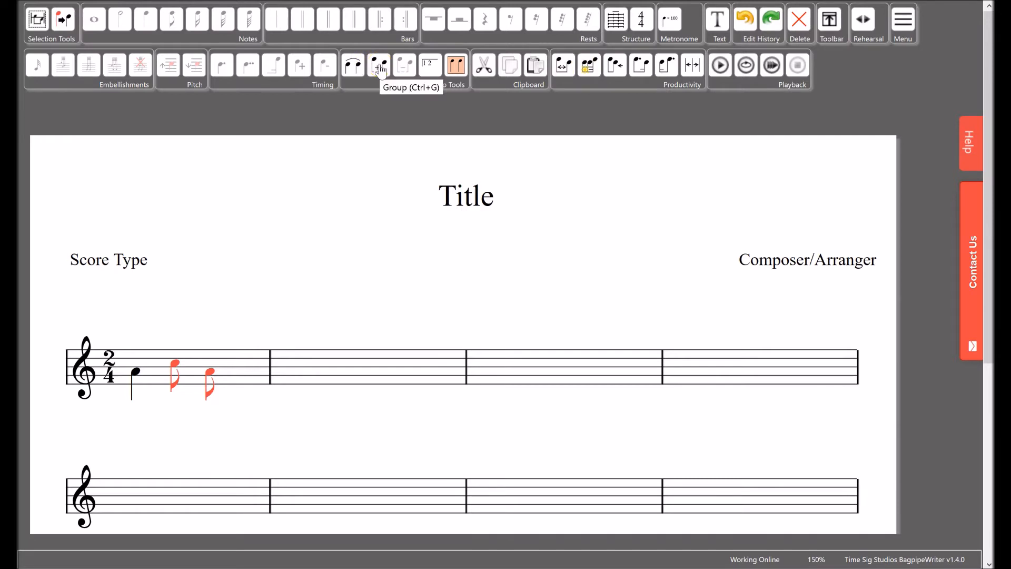
Group the two selected quavers in the first bar under one beam and auto-arrange the bar's notes.
click(379, 69)
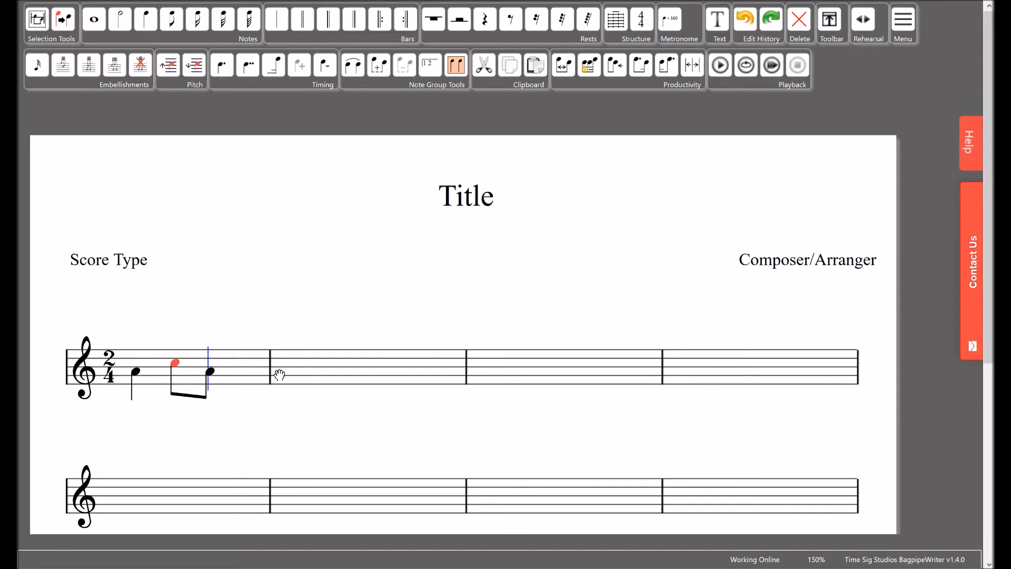
click(175, 364)
click(247, 396)
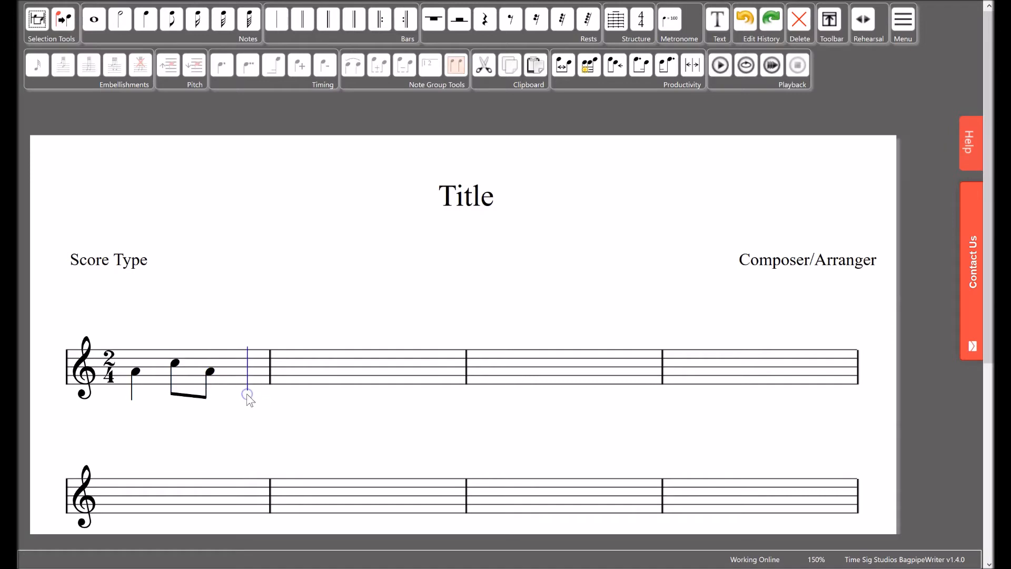
click(565, 65)
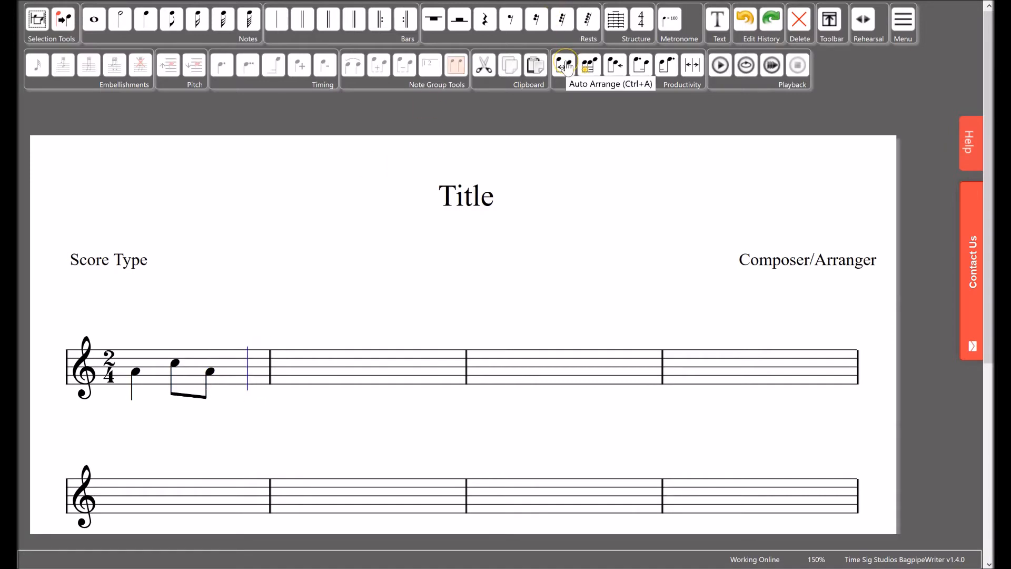
click(565, 65)
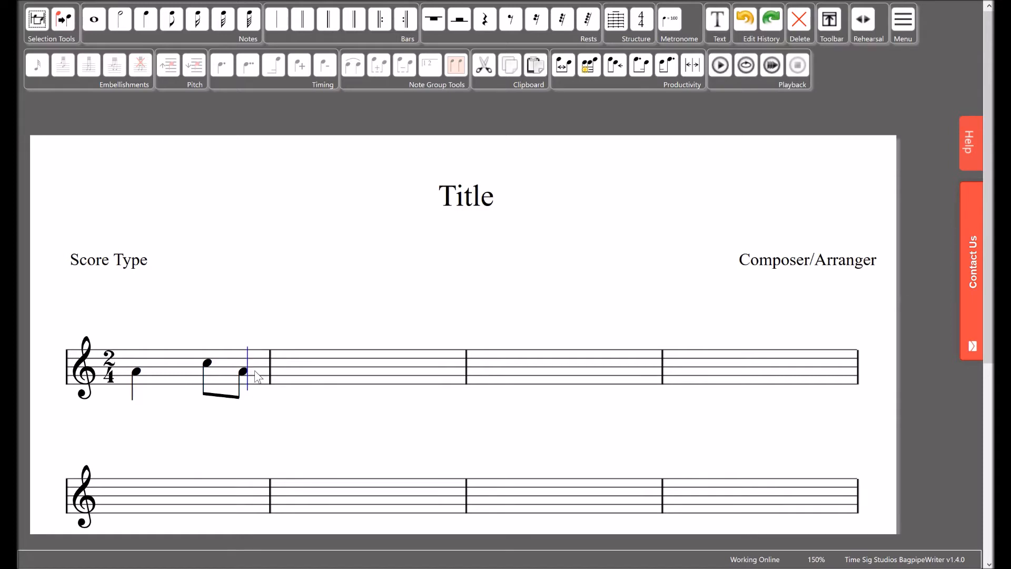
Enter four quavers, B, B, A and A, in the second bar and auto-group them into beamed pairs.
click(172, 21)
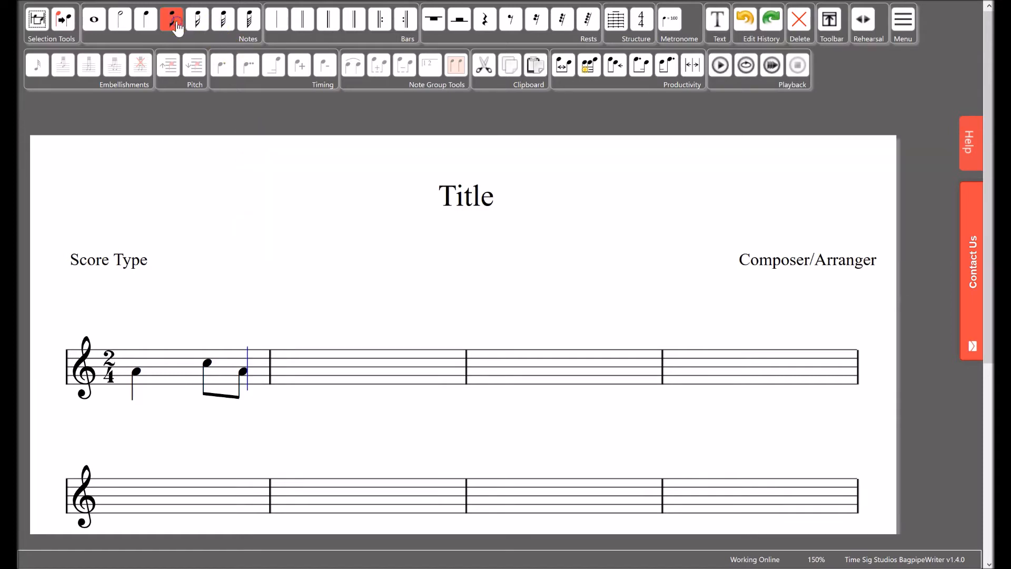
click(289, 367)
click(316, 367)
click(359, 371)
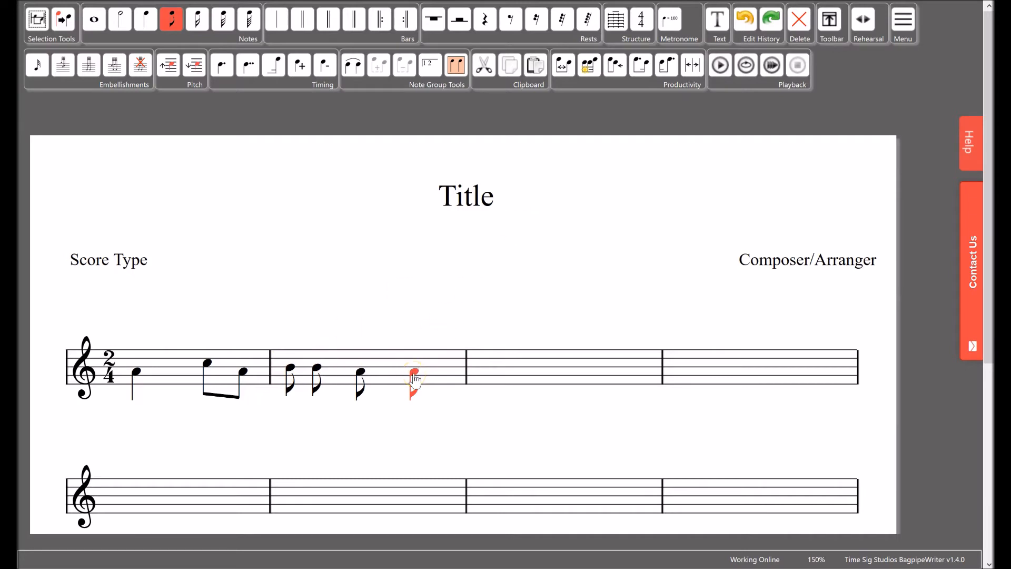
click(589, 66)
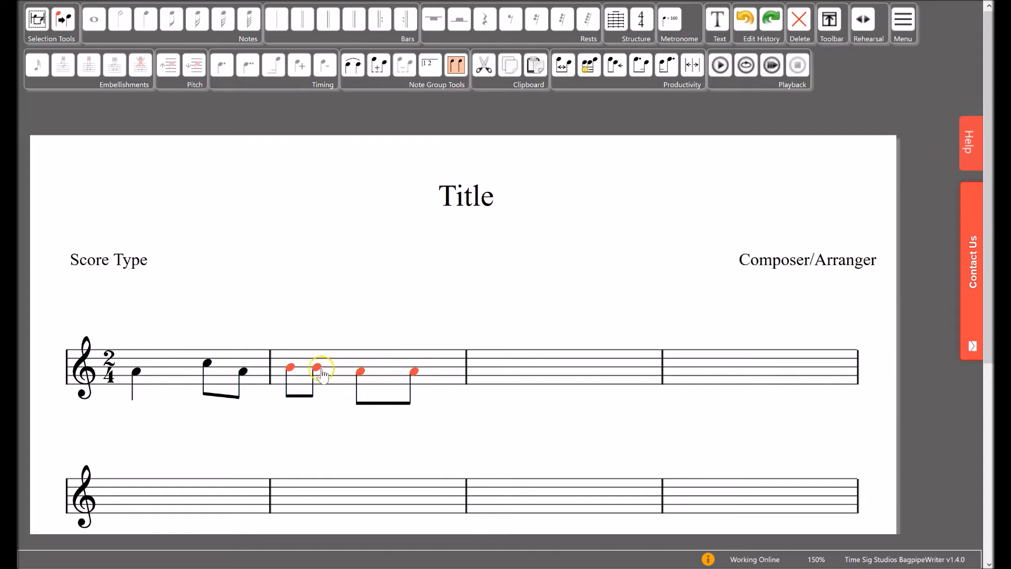
Raise the second quaver of the second bar to D, auto-arrange the notes and clear the selection.
mouse_move(318, 372)
mouse_down()
mouse_move(318, 352)
mouse_move(317, 362)
mouse_up()
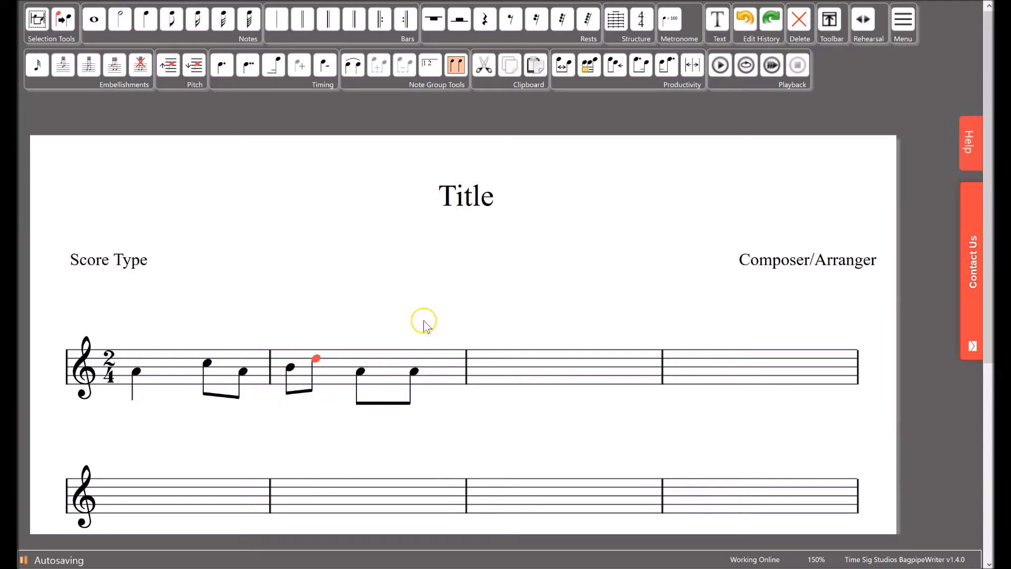
click(563, 71)
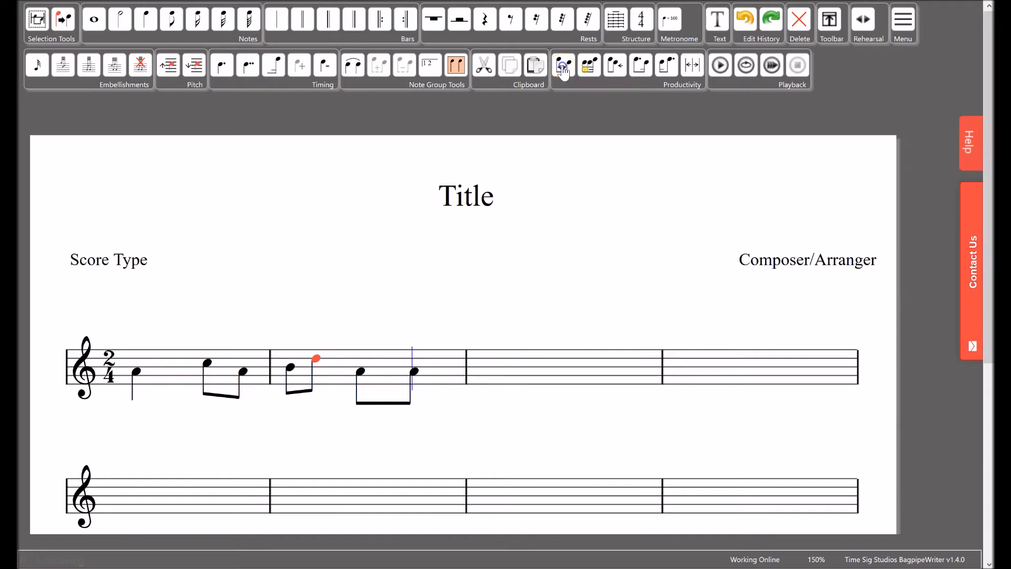
click(449, 421)
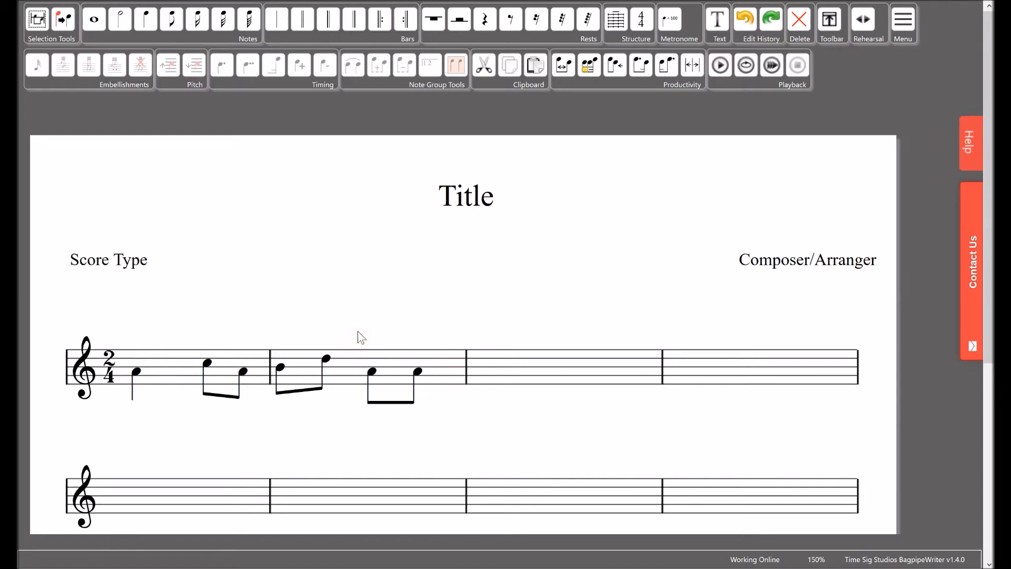
Select the last two quavers of the second bar and apply Add Dot/Cut to them.
drag(359, 338, 434, 420)
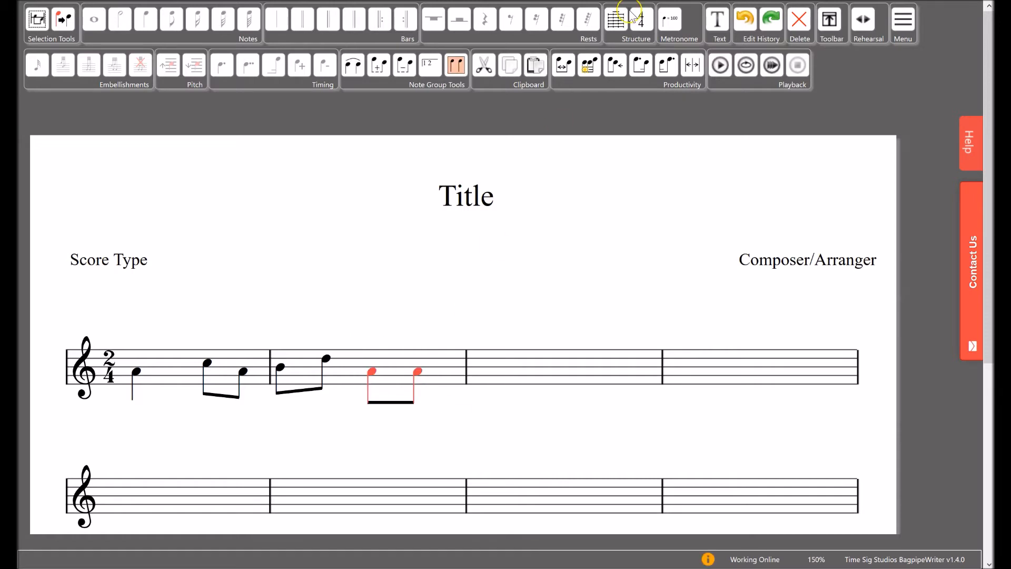
click(642, 64)
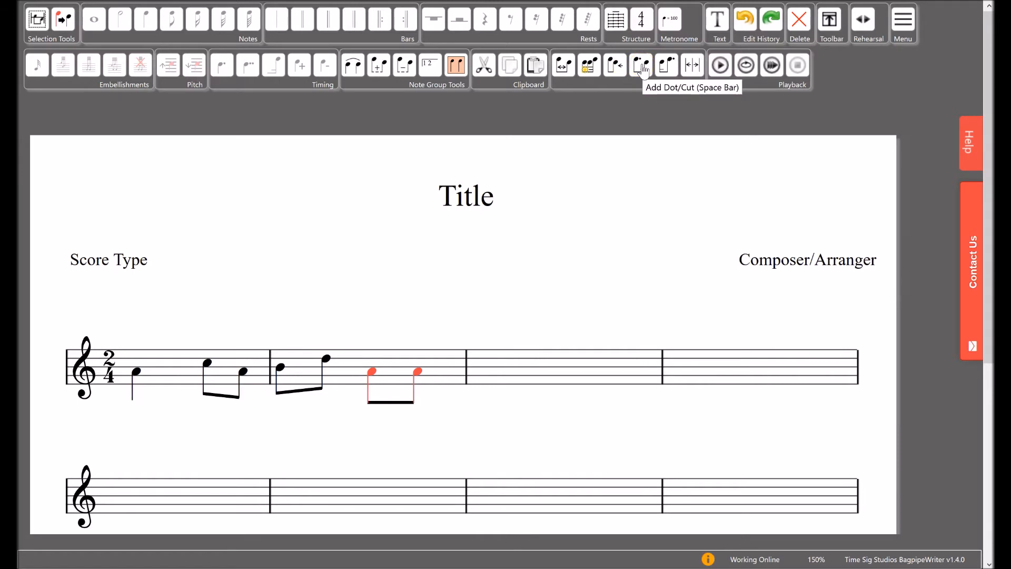
click(643, 67)
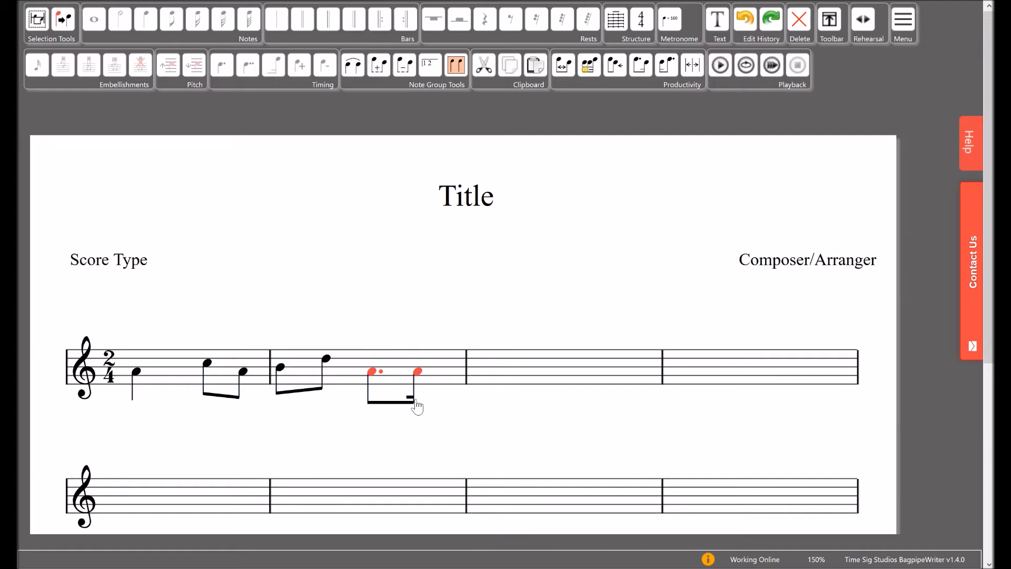
Undo the dot/cut change, redo it, and clear the note selection.
click(744, 26)
click(770, 27)
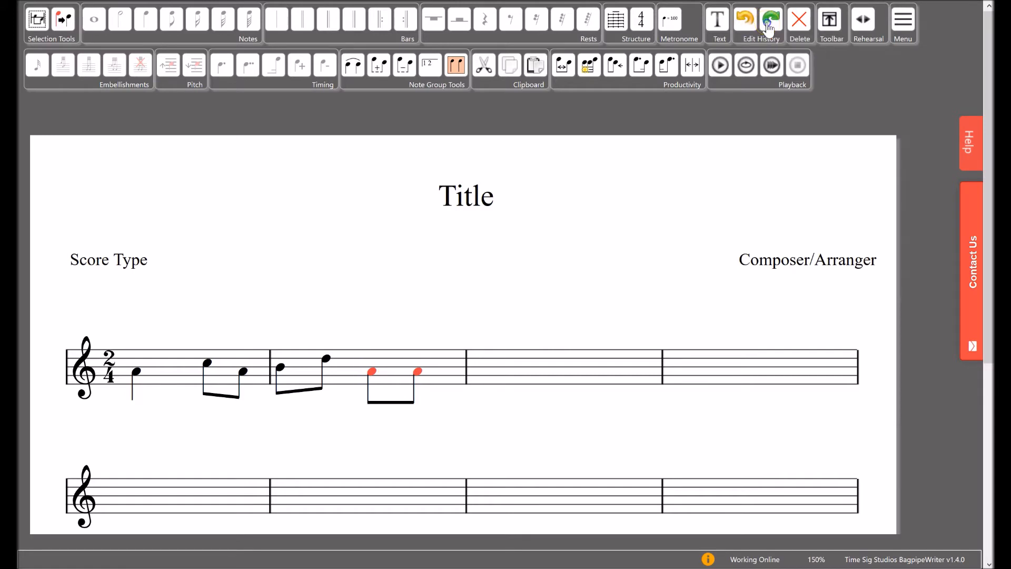
click(511, 420)
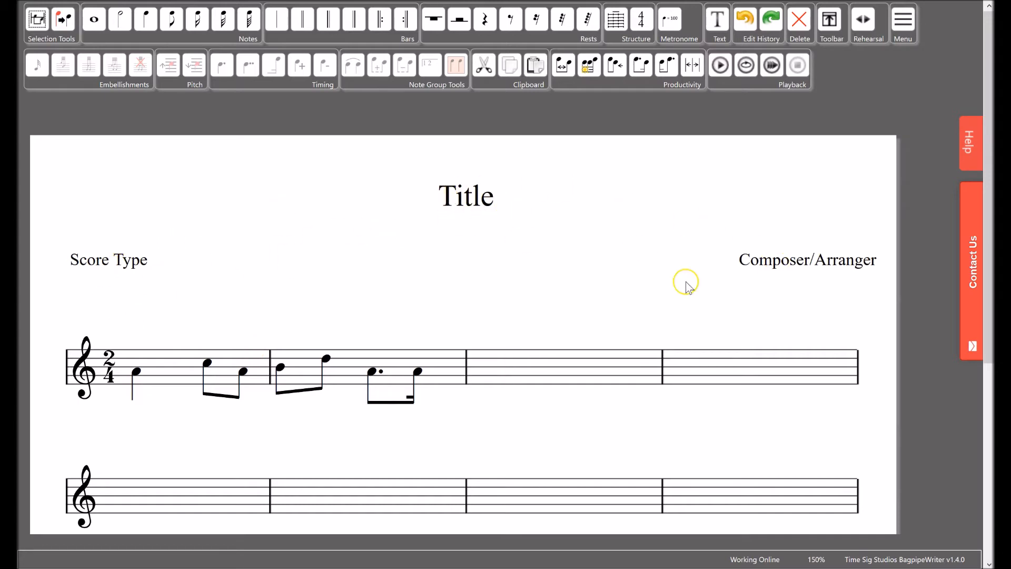
Replace the score's title text with "Test Score".
click(466, 209)
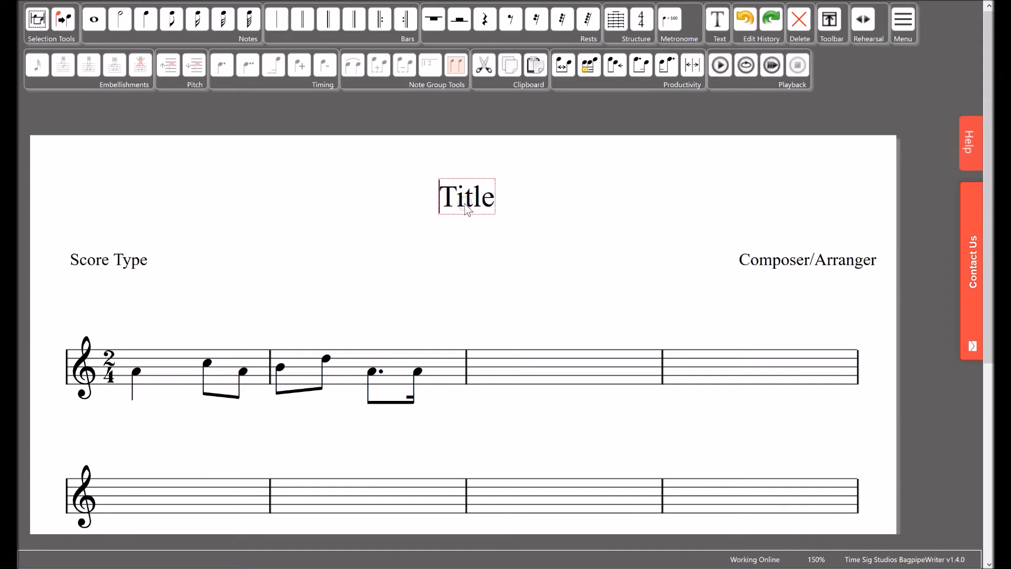
key(shift+Right)
key(shift+Right)
key(shift+Right)
key(shift+Right)
key(shift+Right)
text(Test Score)
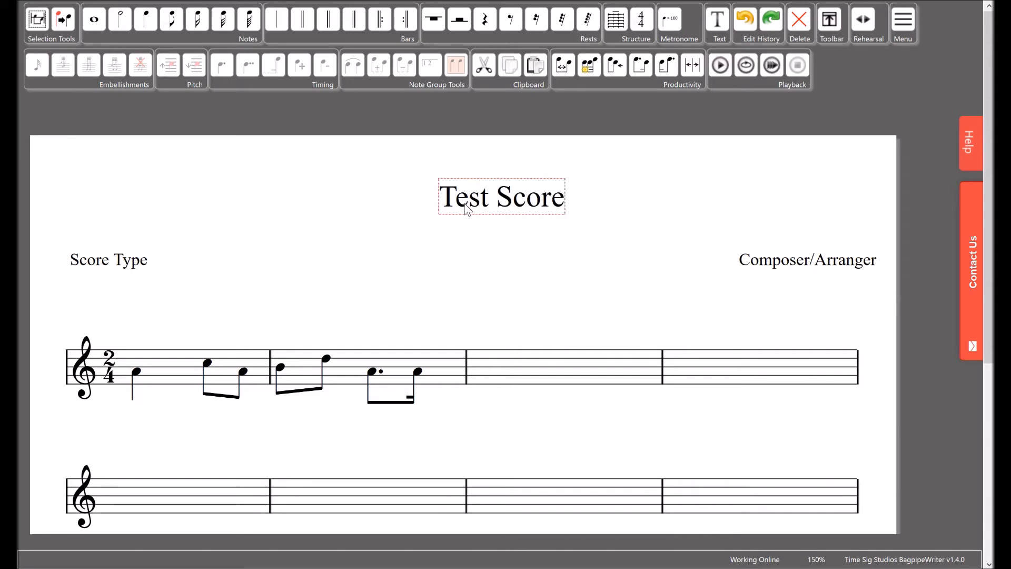
click(496, 252)
Set the title's font size to 36 and centre it on the page.
click(485, 204)
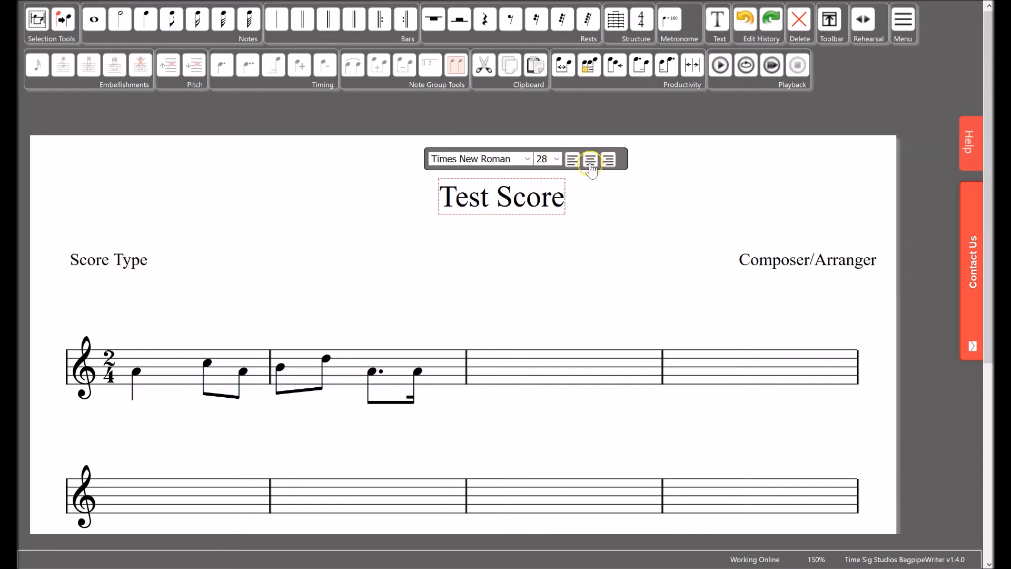
click(556, 159)
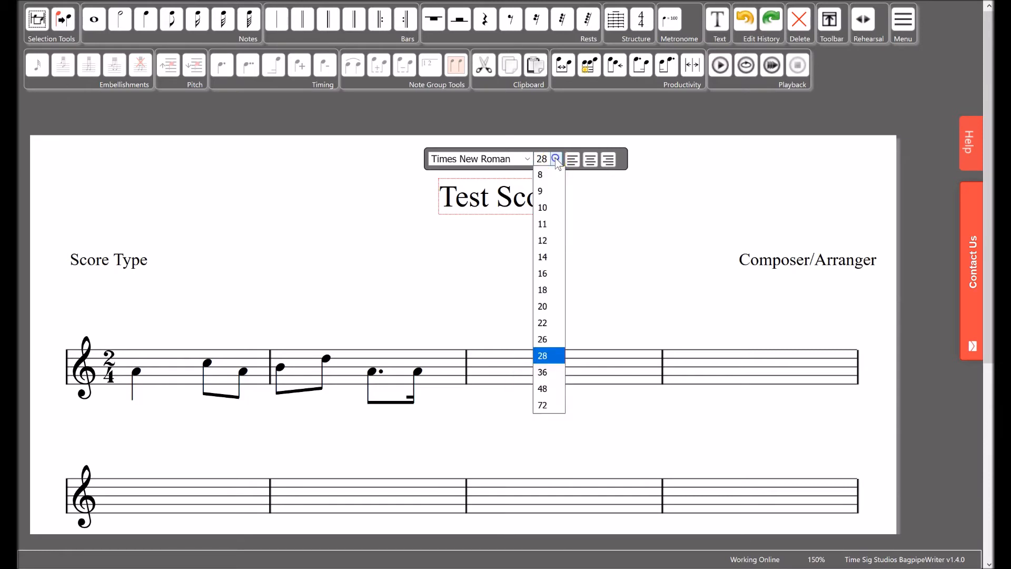
click(546, 373)
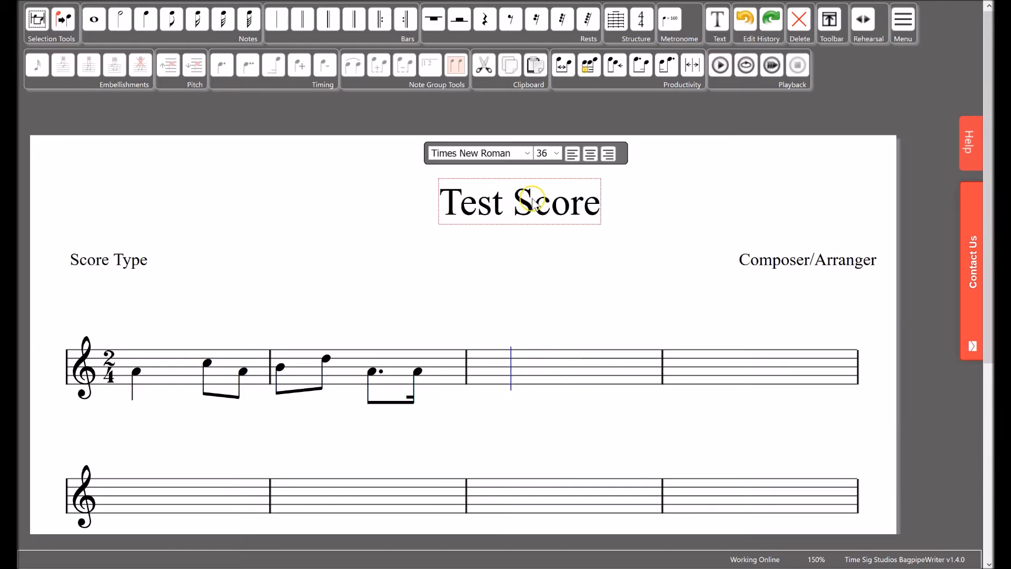
click(591, 154)
Replace the score type text with "March".
click(135, 246)
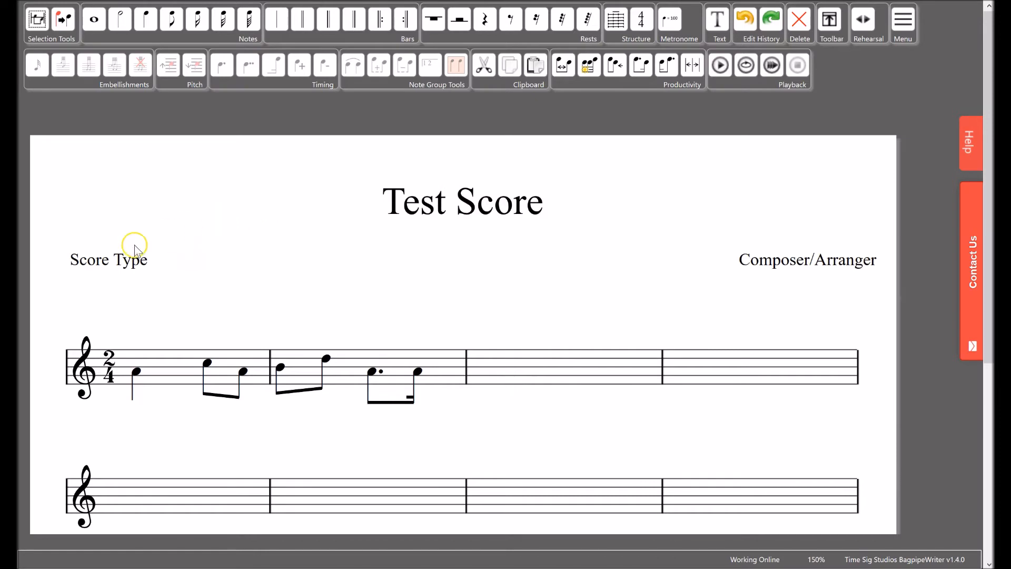
key(ctrl+a)
text(M)
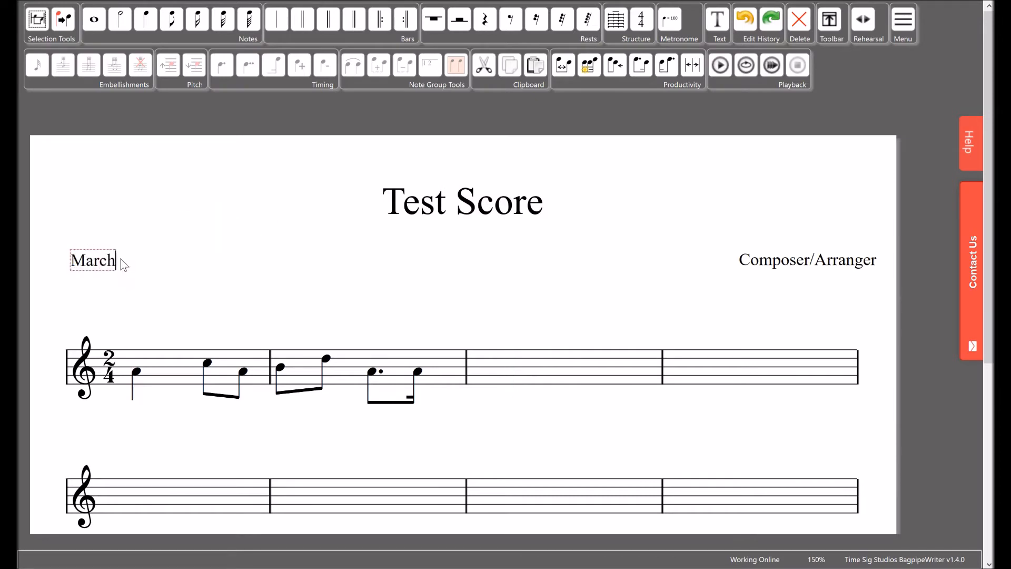
click(242, 278)
Replace the composer/arranger text with "Time Sig Studios" and align it to the right.
click(810, 256)
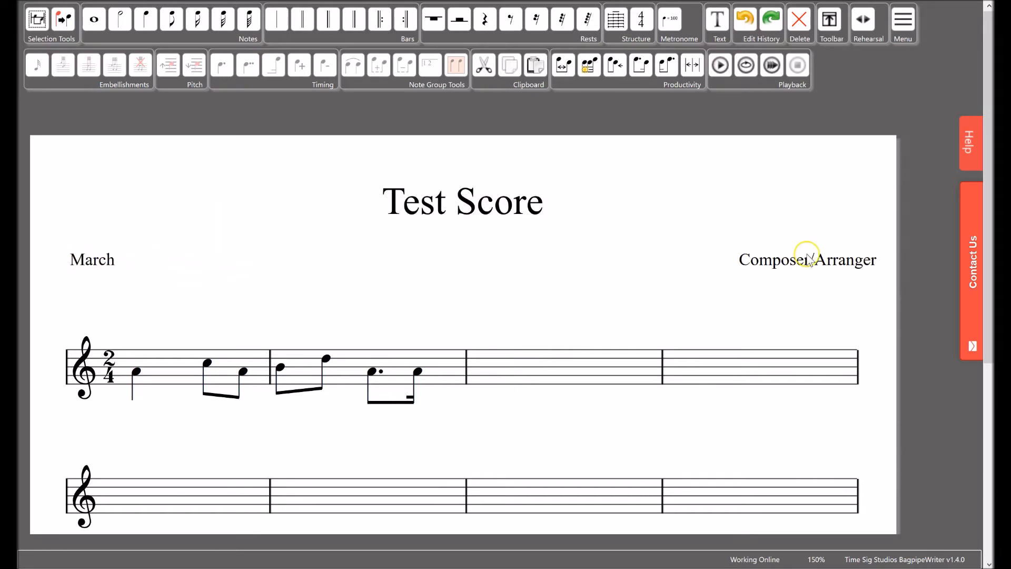
key(ctrl+a)
text(Time S)
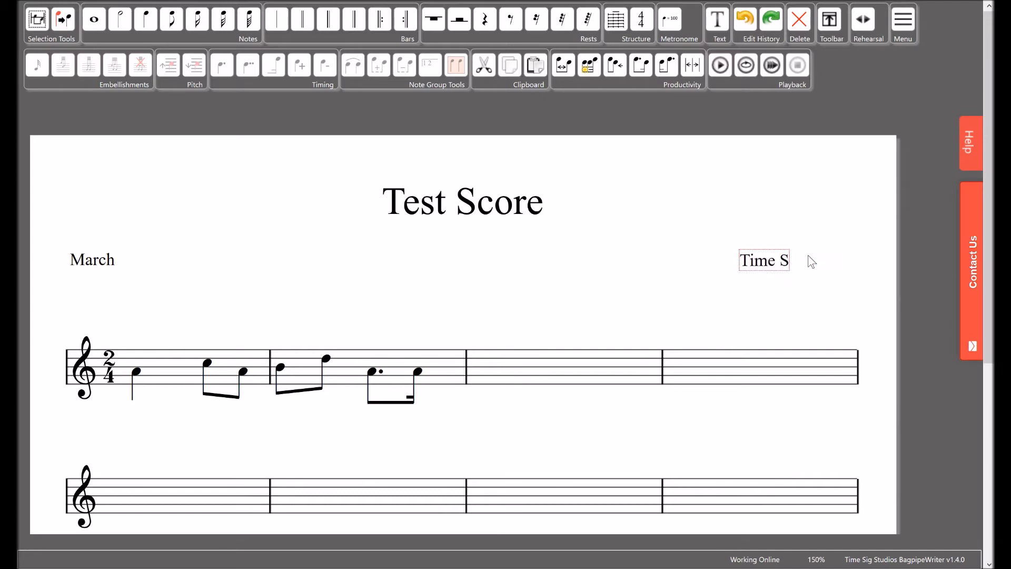
text(ig Studios)
click(792, 296)
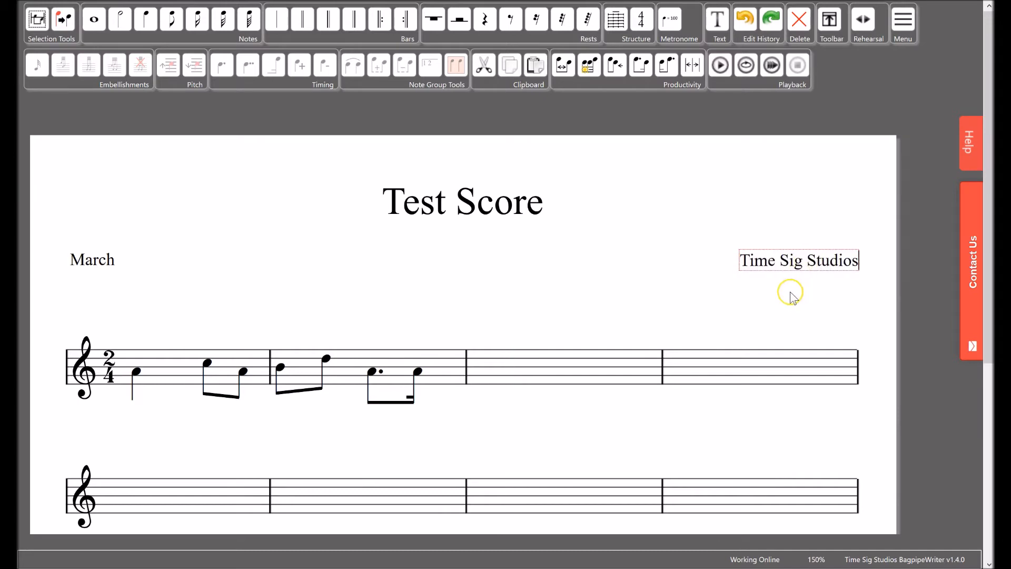
click(796, 267)
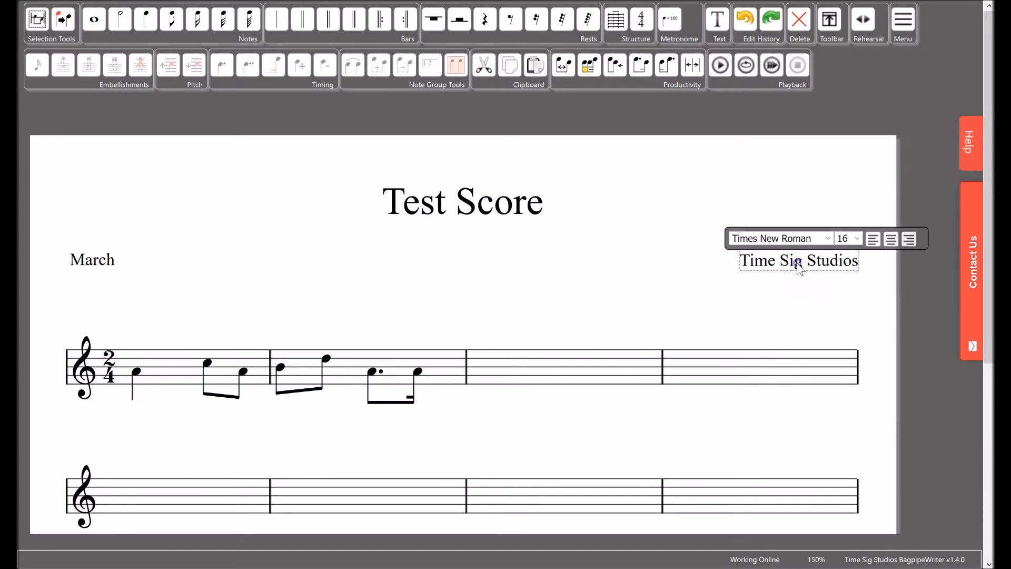
click(911, 240)
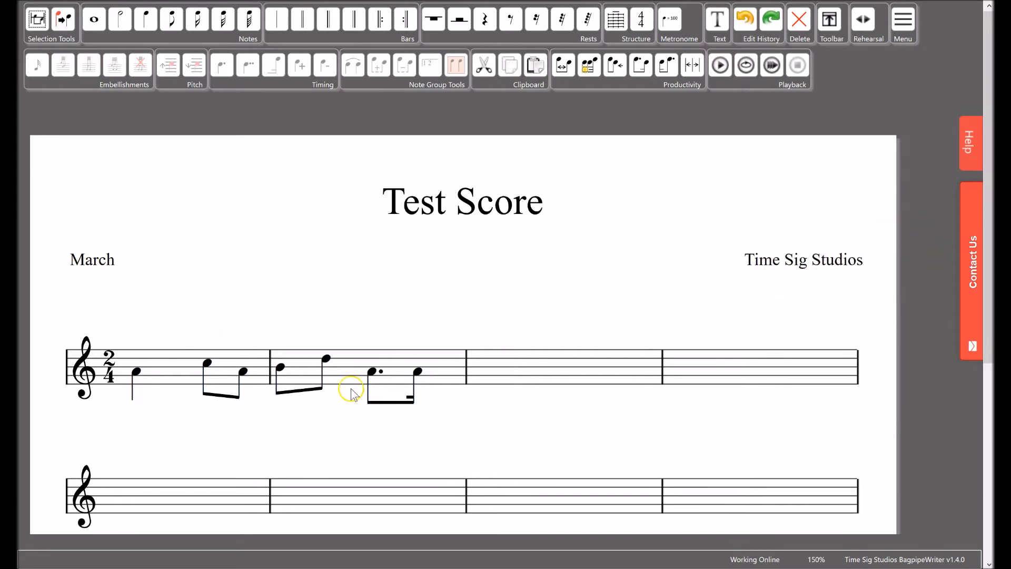
Add a new text item between the first and second staves and move it towards the middle of the page.
click(720, 21)
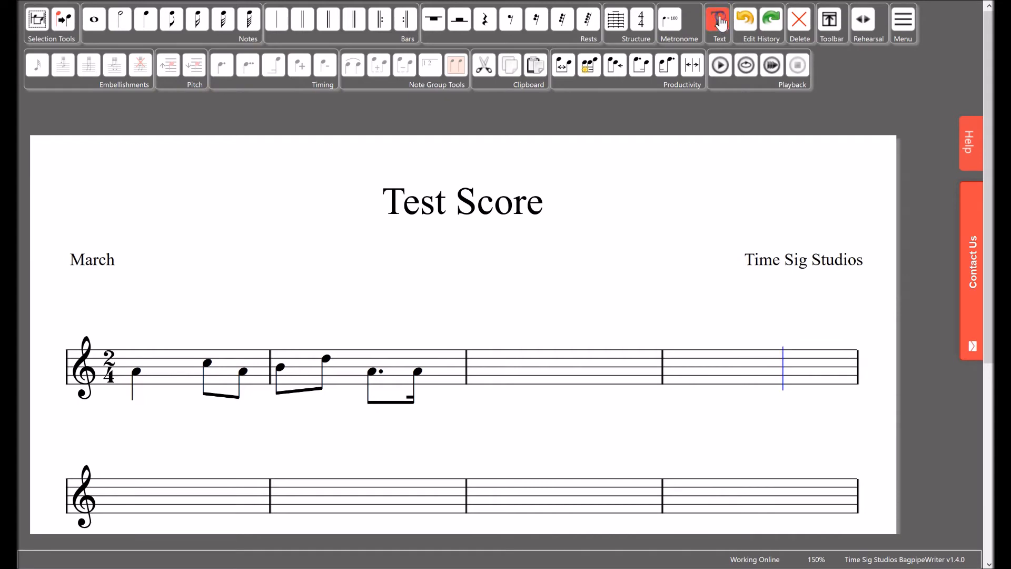
click(122, 452)
click(147, 461)
drag(148, 462, 452, 458)
Change the new text item to "This is some test text" and centre it on the page.
double_click(453, 457)
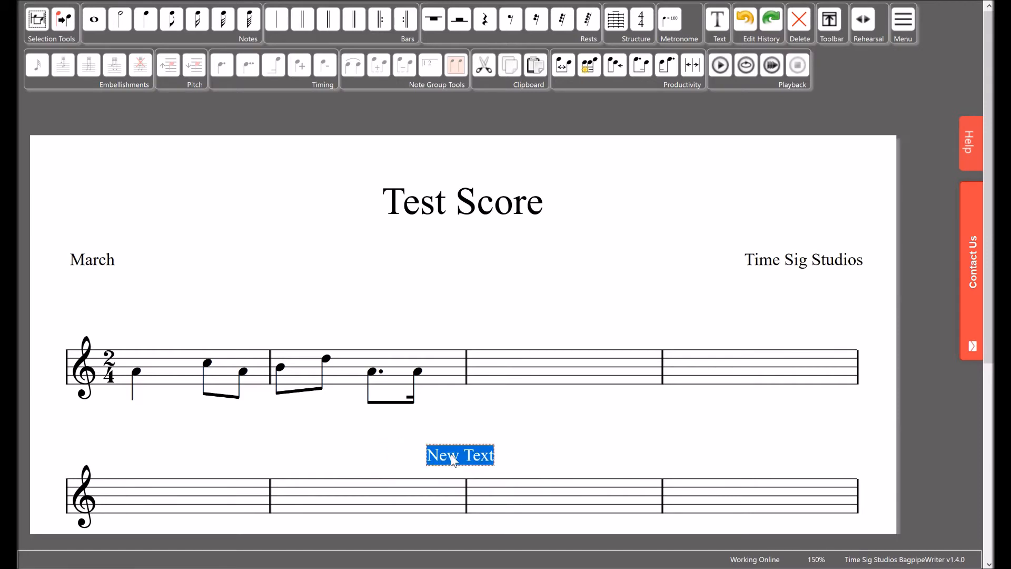
text(This is some)
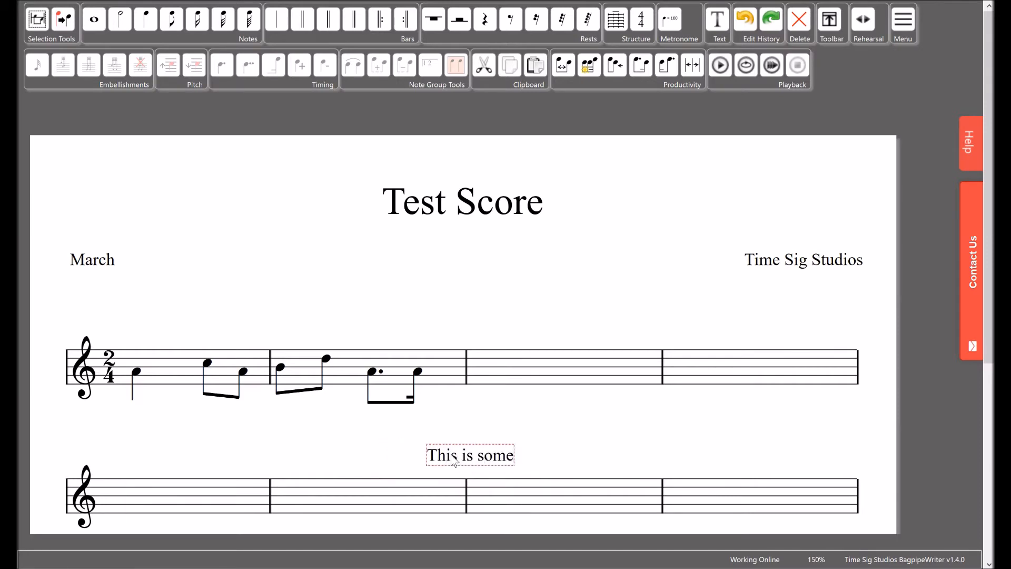
text( test text)
click(592, 458)
click(553, 454)
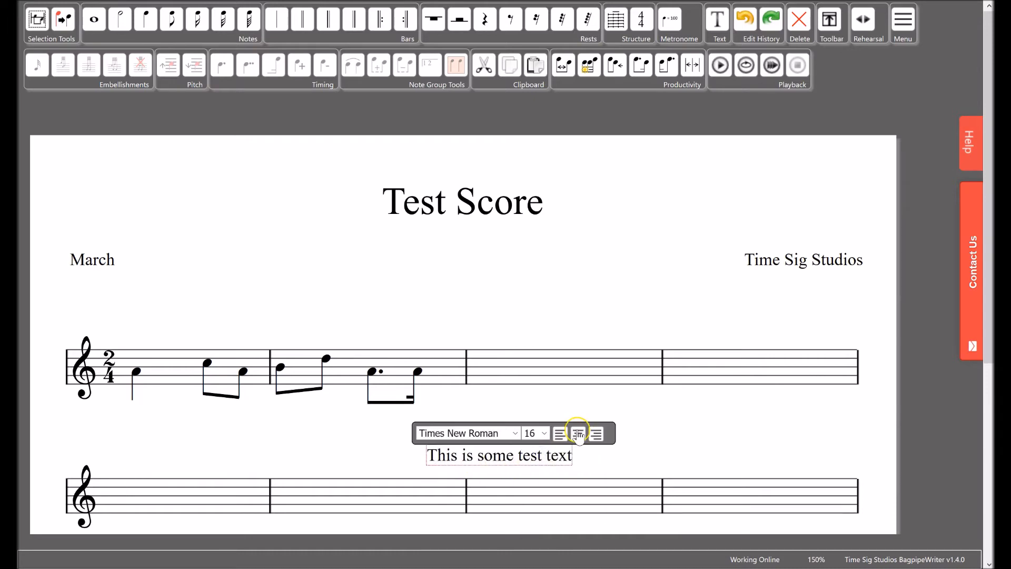
click(578, 433)
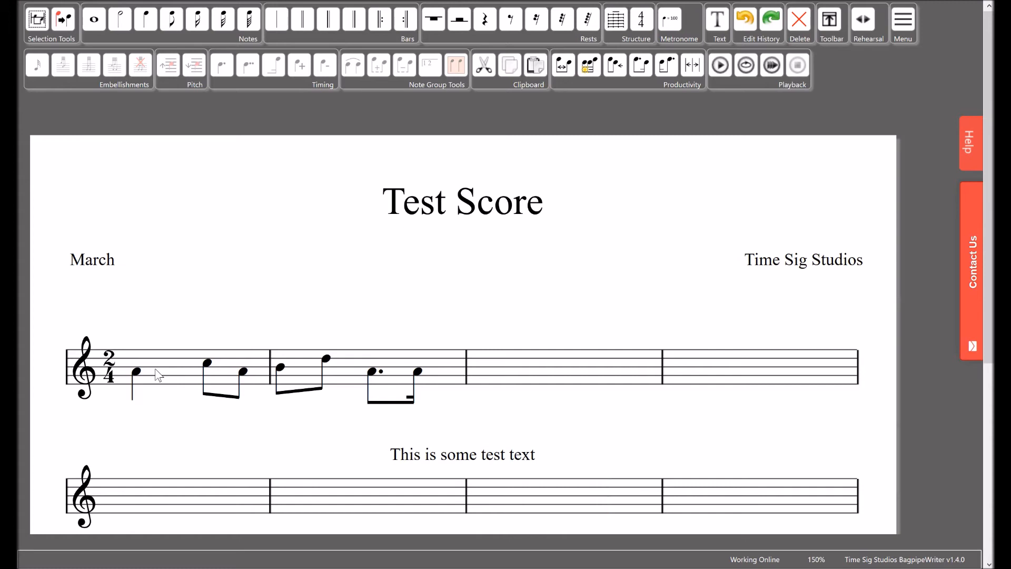
Place an end-repeat bar line at the first staff's end, replace it with a start-repeat, and add a start-repeat before the first note.
click(408, 24)
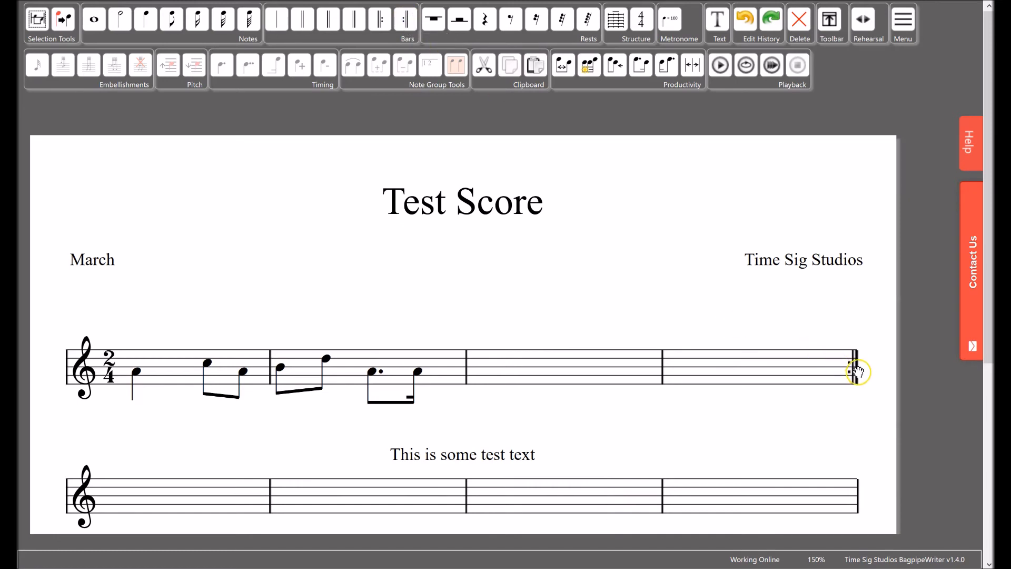
click(385, 25)
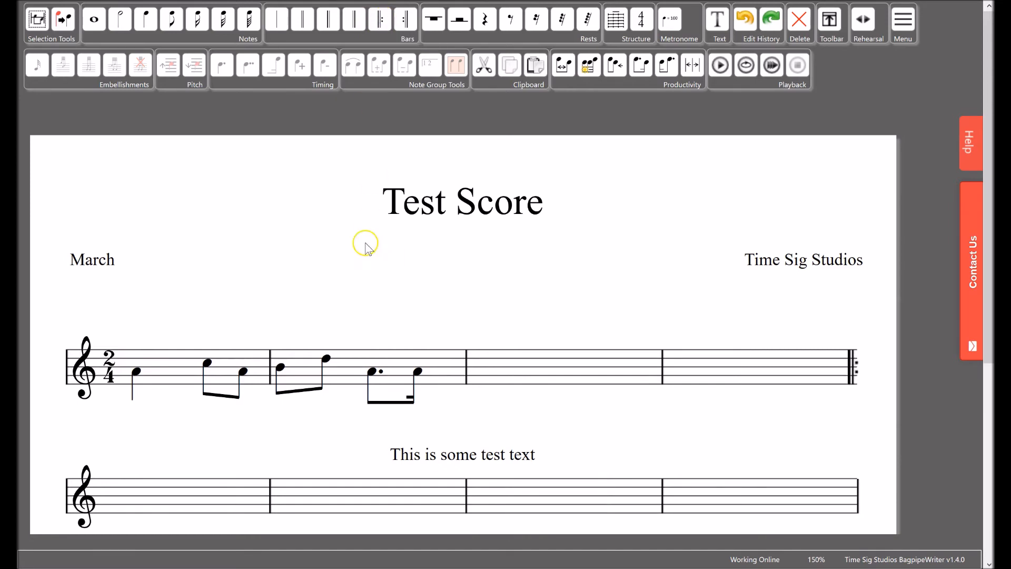
click(127, 371)
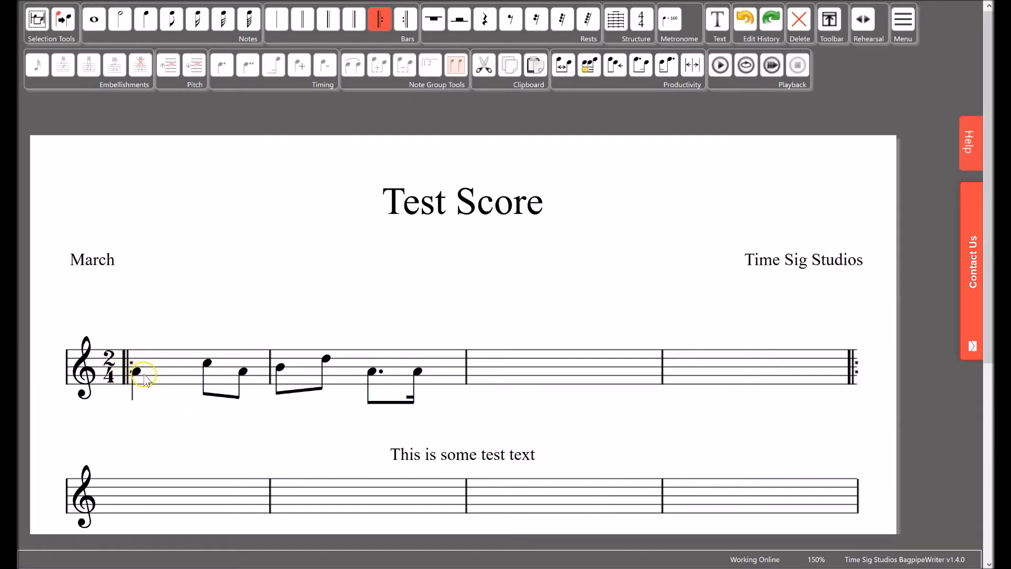
Automatically space the first staff's notes, widen the second bar by moving its closing bar line, and re-space the notes to fit.
click(566, 71)
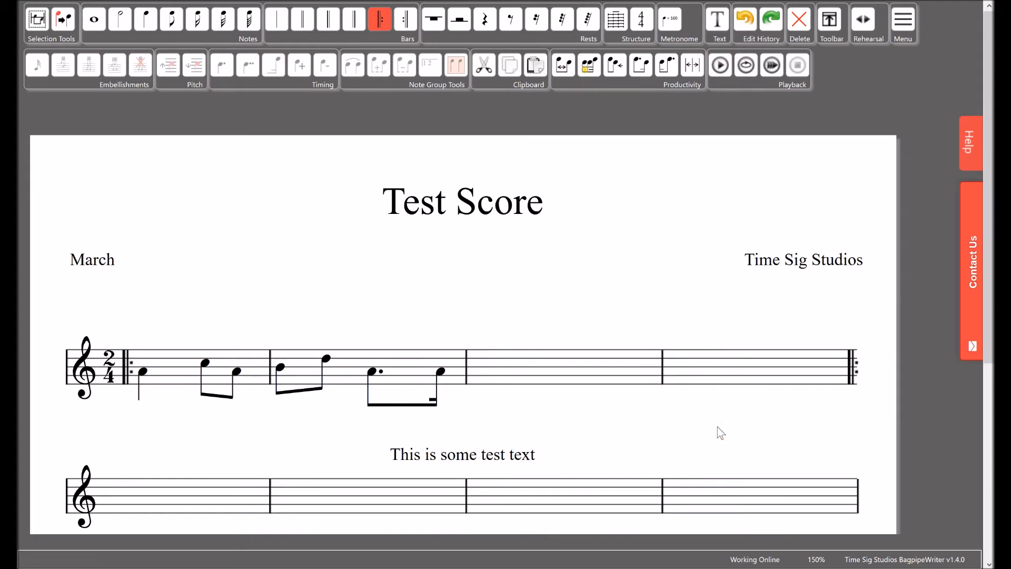
drag(664, 371, 712, 380)
drag(467, 369, 521, 369)
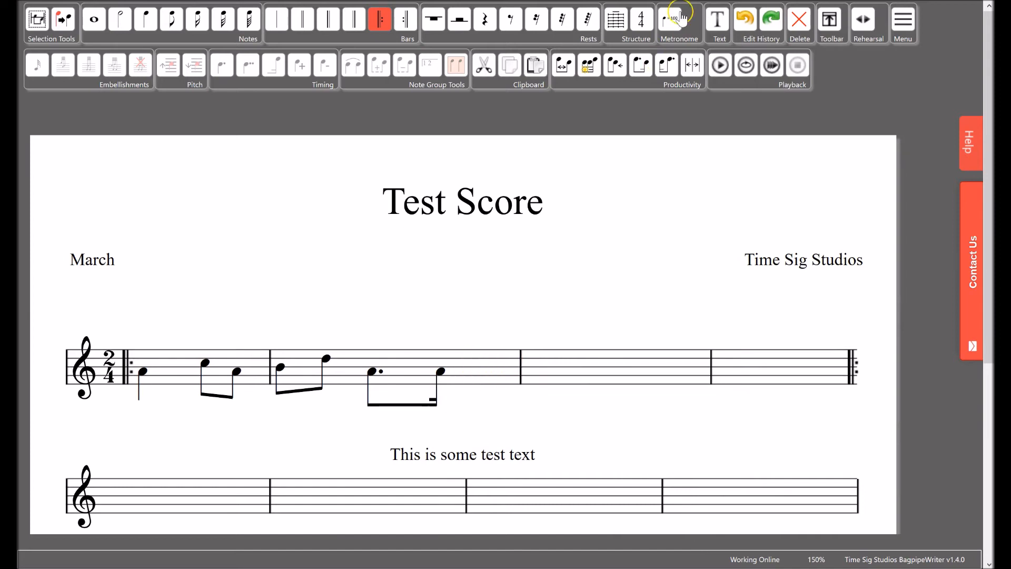
click(563, 69)
drag(522, 375, 495, 382)
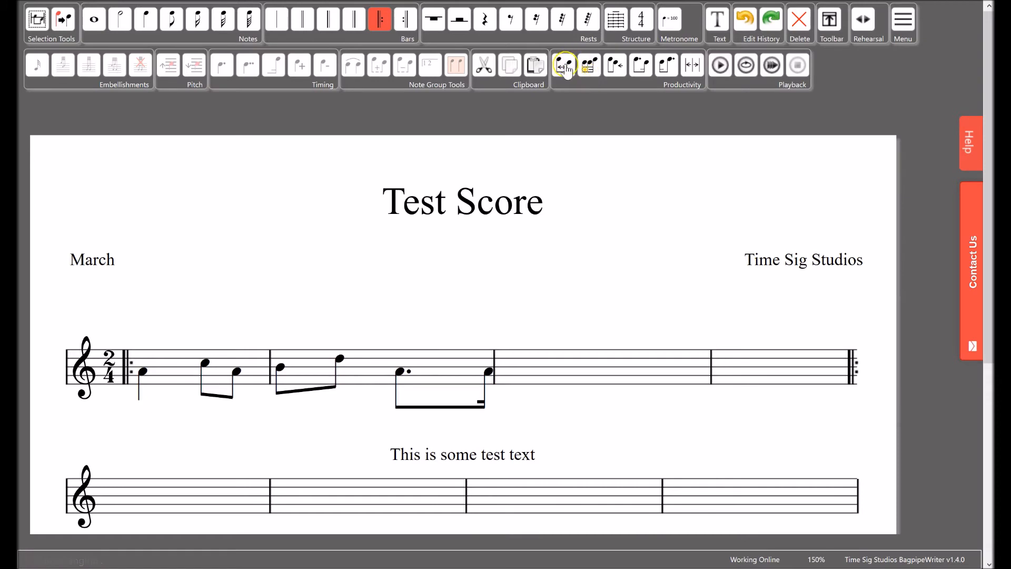
click(564, 66)
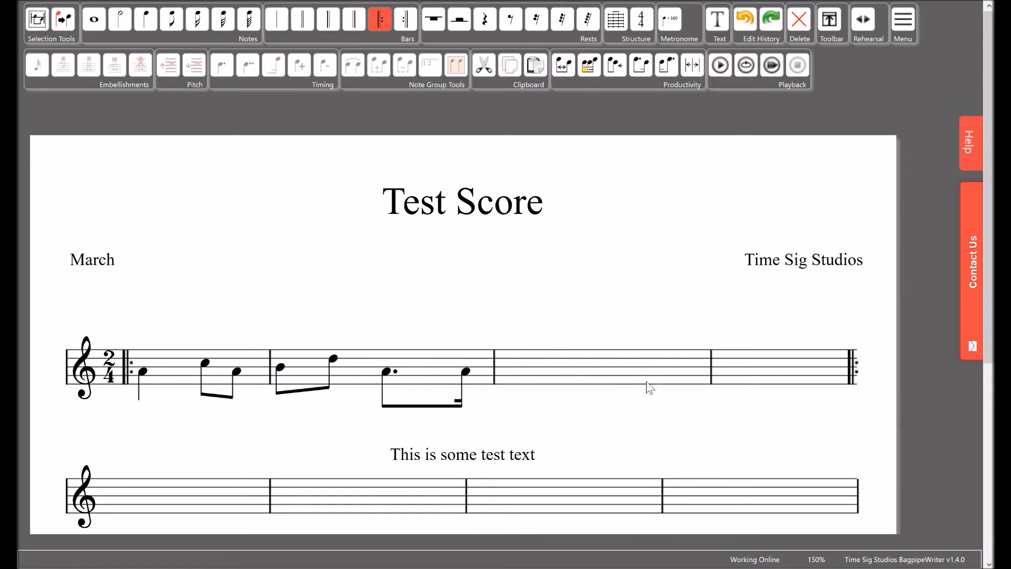
Stop placing start-repeat bar lines and add two low G quarter notes to the third bar of the first staff.
click(697, 67)
click(377, 23)
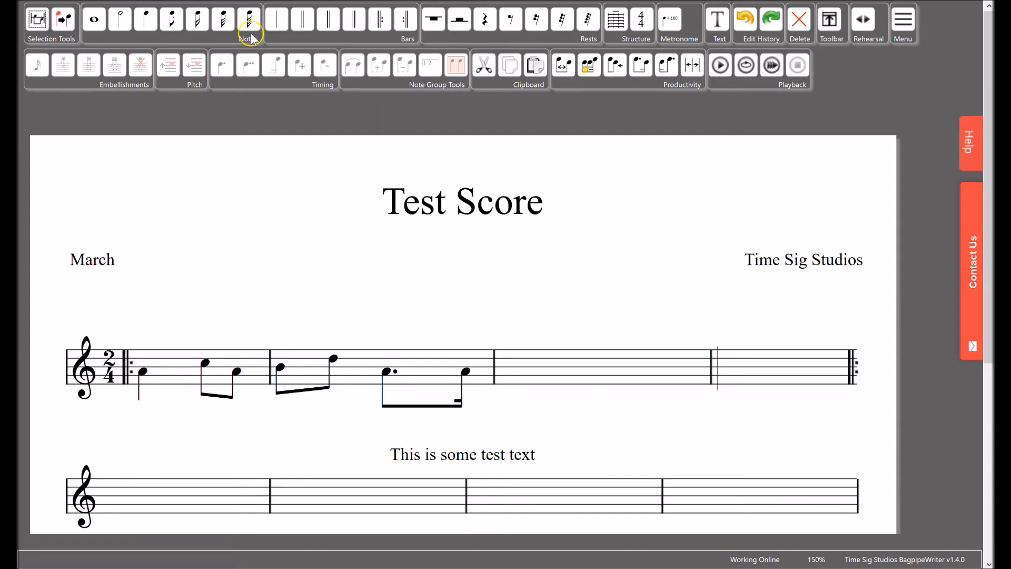
click(146, 29)
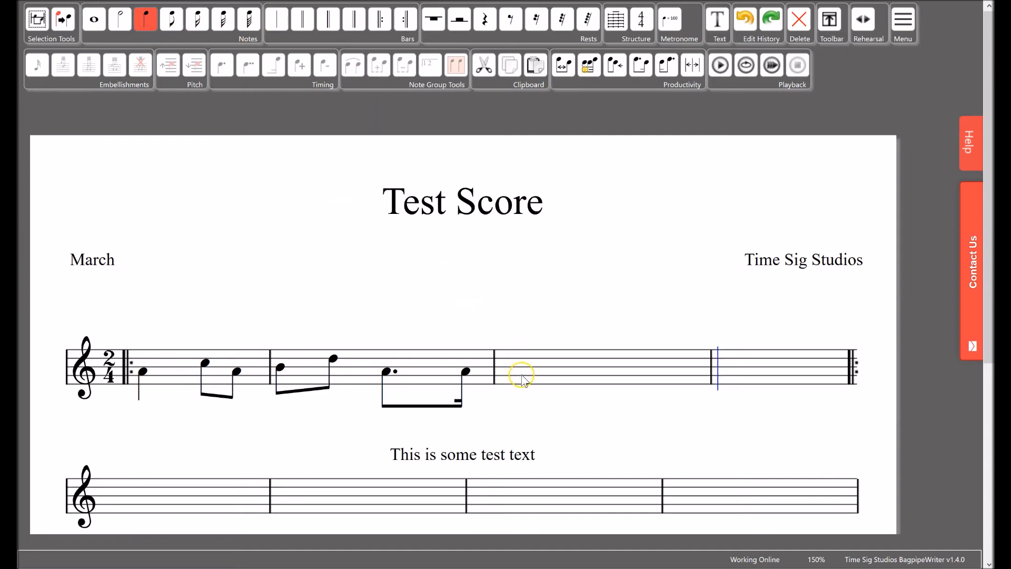
click(591, 375)
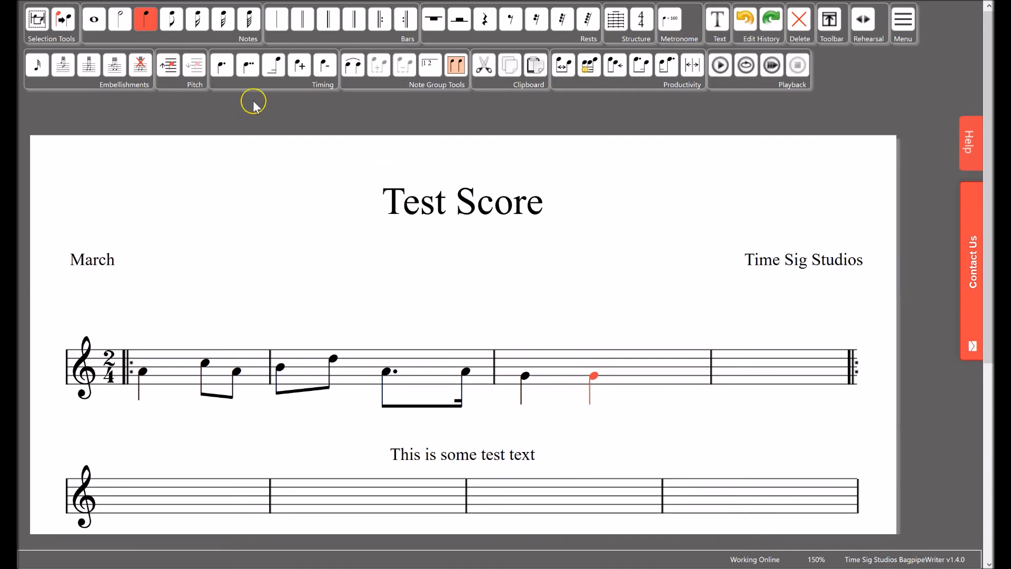
click(150, 26)
Tie the two quarter notes in the third bar together, with the tie's number set to None.
drag(515, 328, 627, 431)
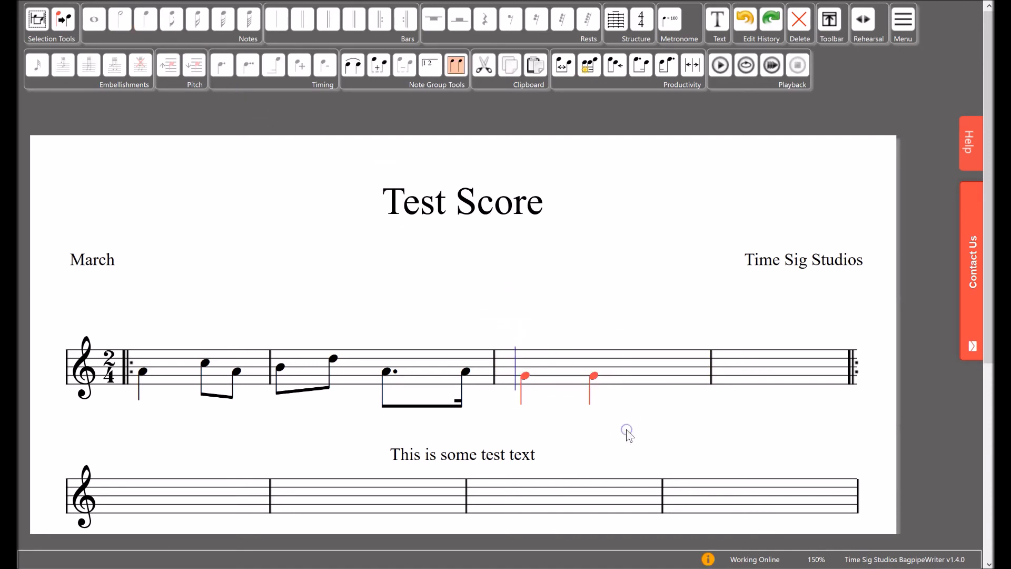
click(355, 71)
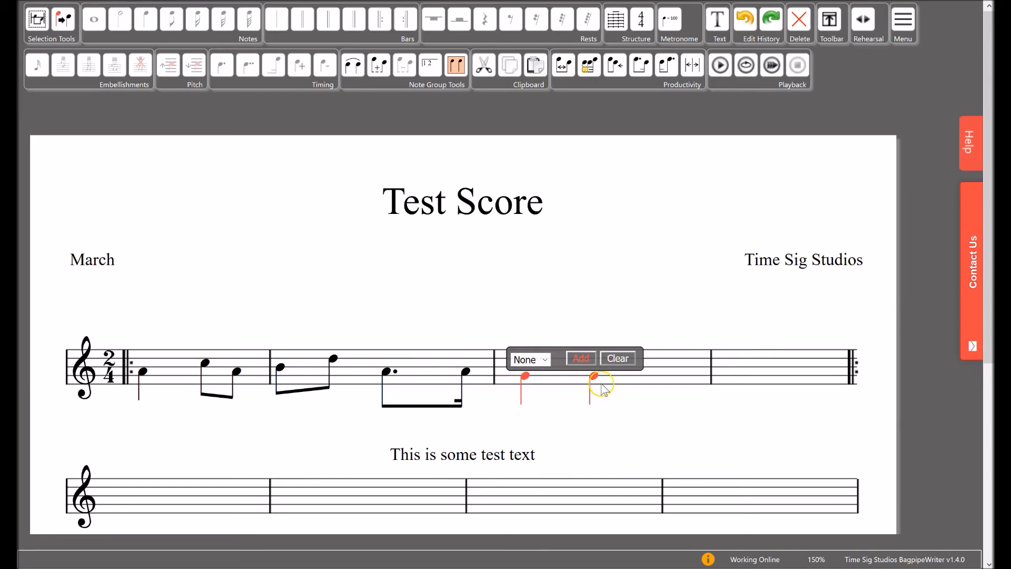
click(584, 359)
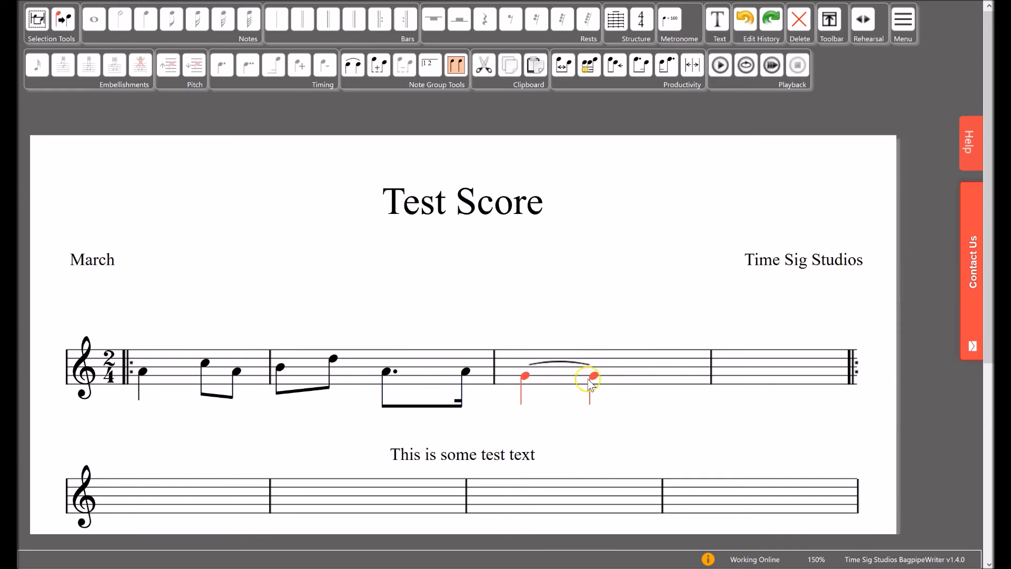
Raise the second tied note to D and move the third bar's closing bar line inward to narrow the bar.
drag(595, 379, 582, 360)
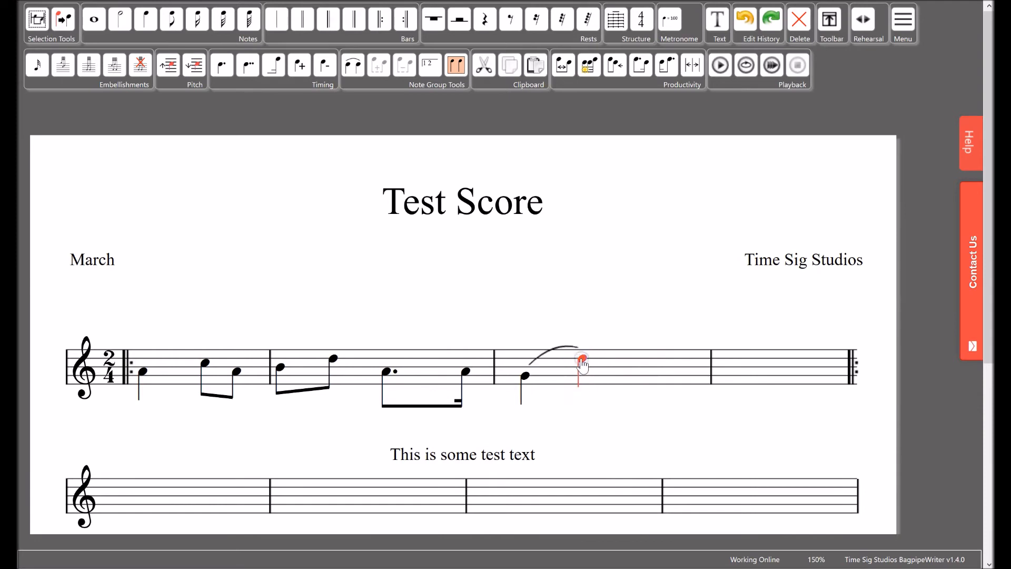
click(613, 430)
click(709, 373)
drag(710, 375, 664, 381)
click(660, 409)
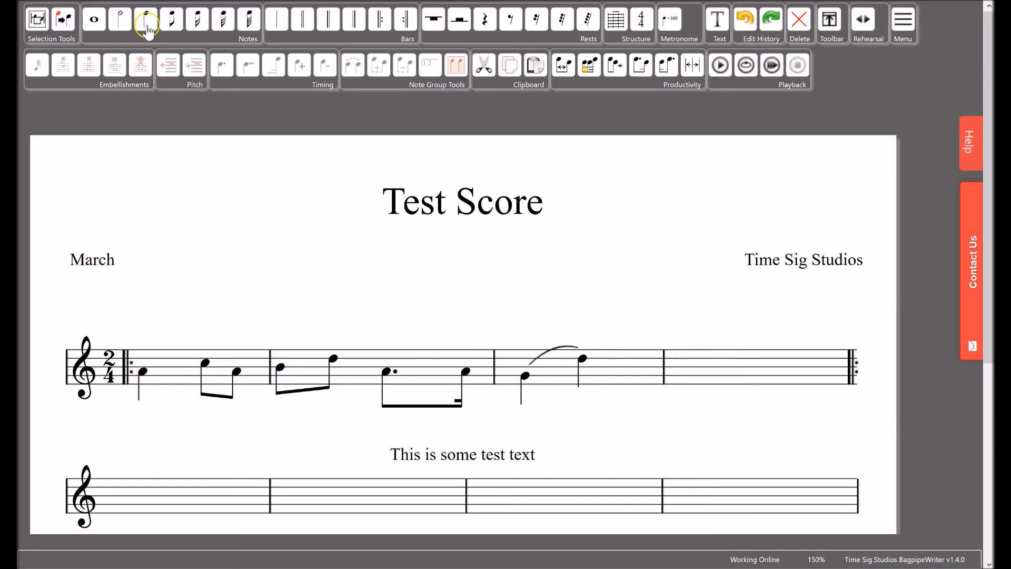
Add three eighth notes, B, B and low G, to the fourth bar of the first staff.
click(190, 28)
click(176, 26)
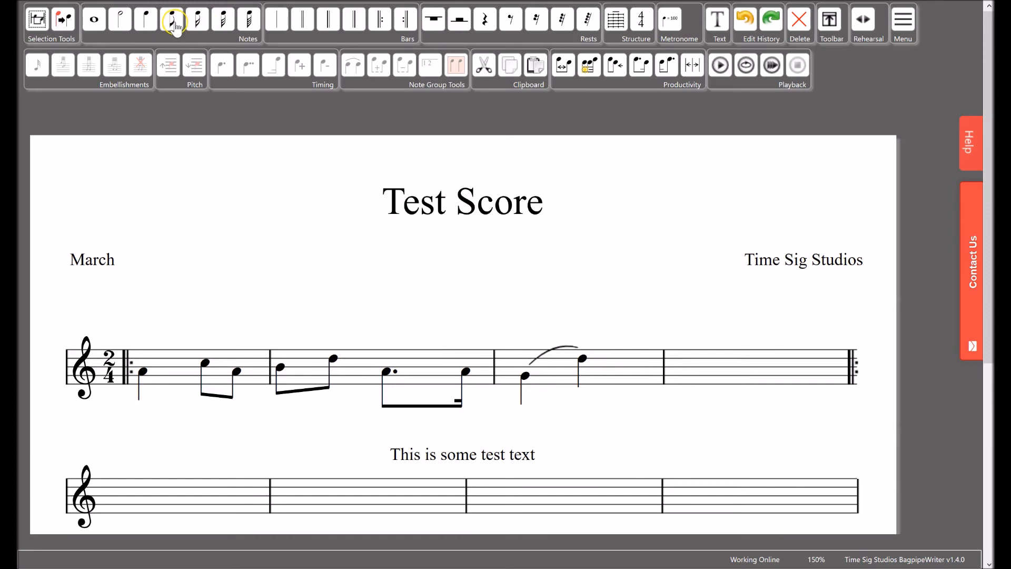
click(174, 15)
click(235, 203)
click(172, 20)
click(673, 368)
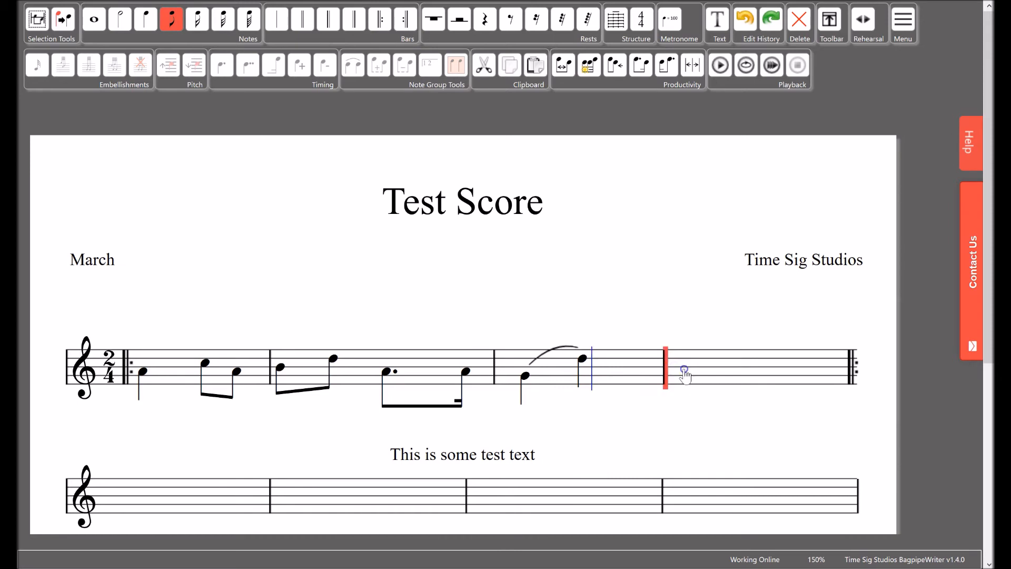
click(685, 371)
click(707, 369)
click(736, 374)
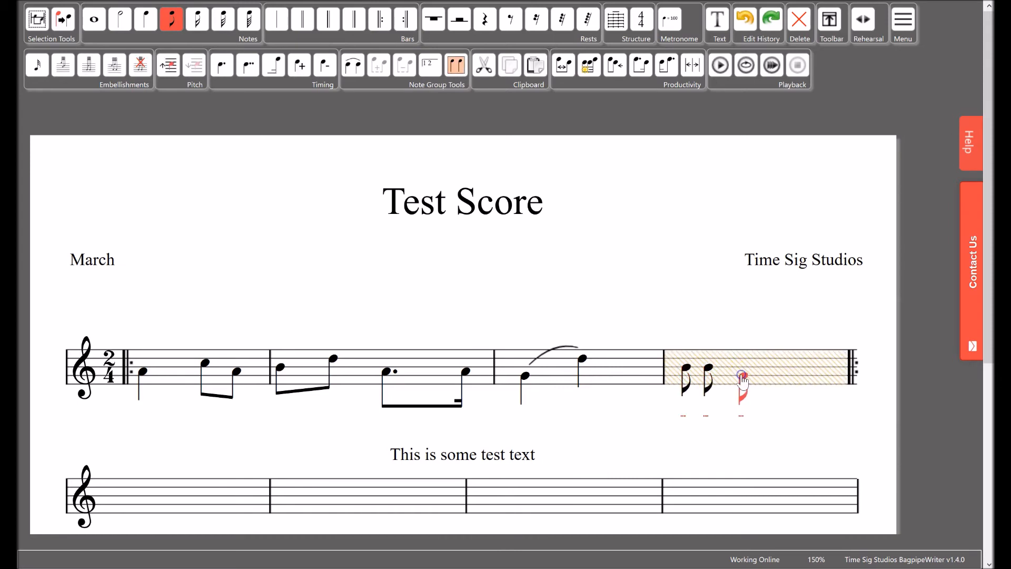
Add a low A quarter note to the fourth bar and replace the first staff's final bar line with an end-repeat.
click(150, 22)
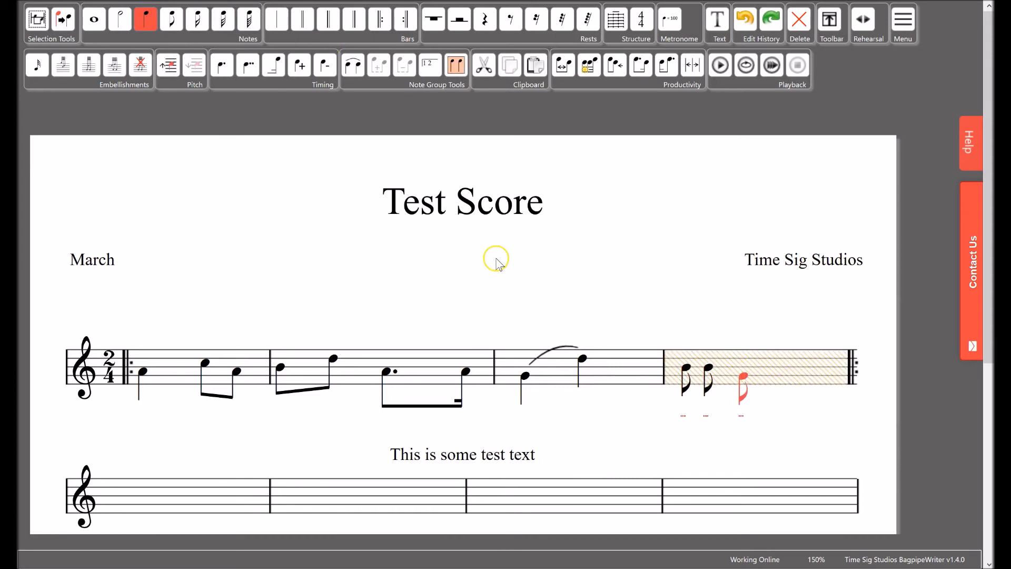
click(804, 373)
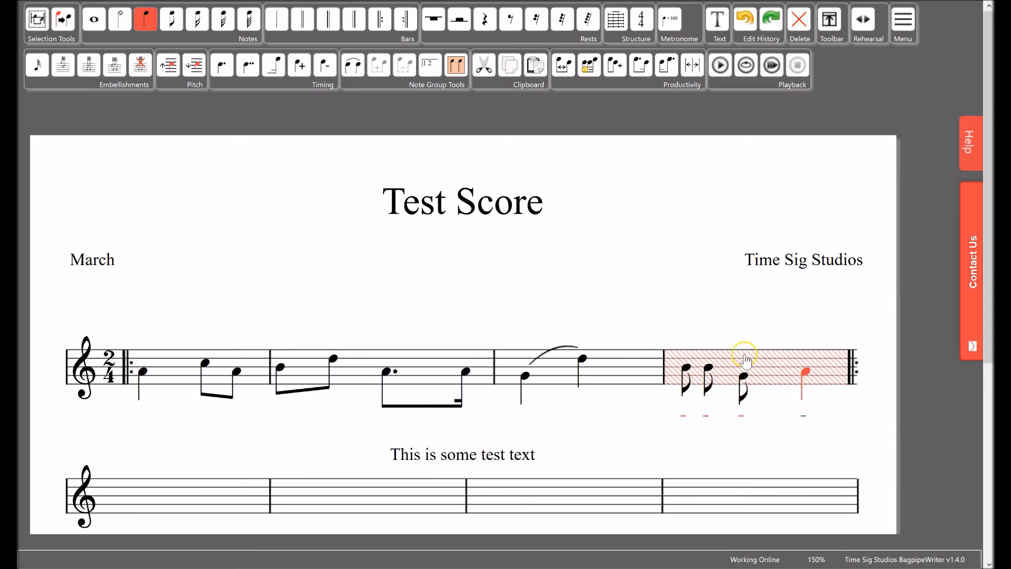
click(852, 374)
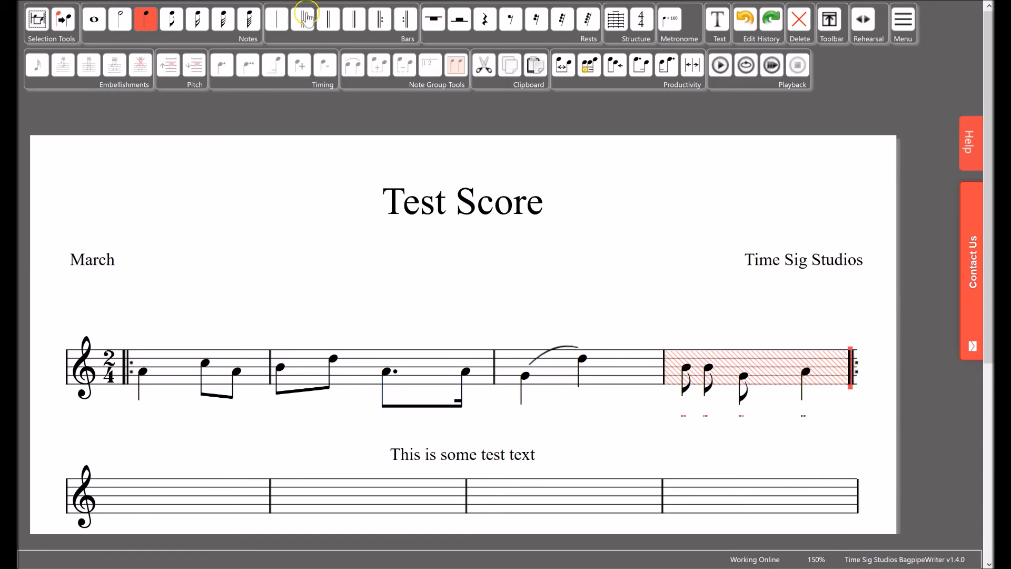
click(406, 19)
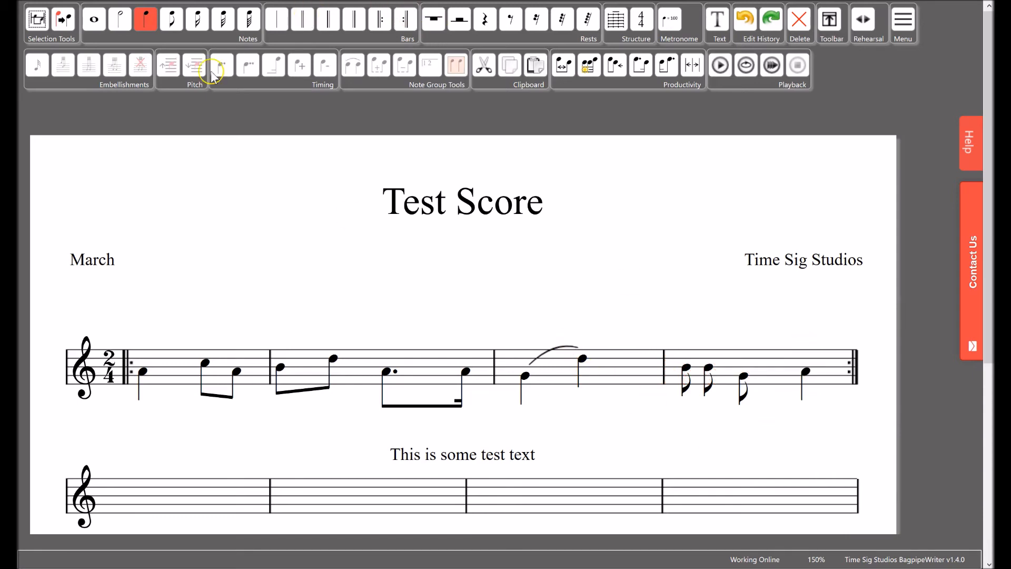
Mark the three eighth notes in the fourth bar as a triplet with the number 3.
click(684, 373)
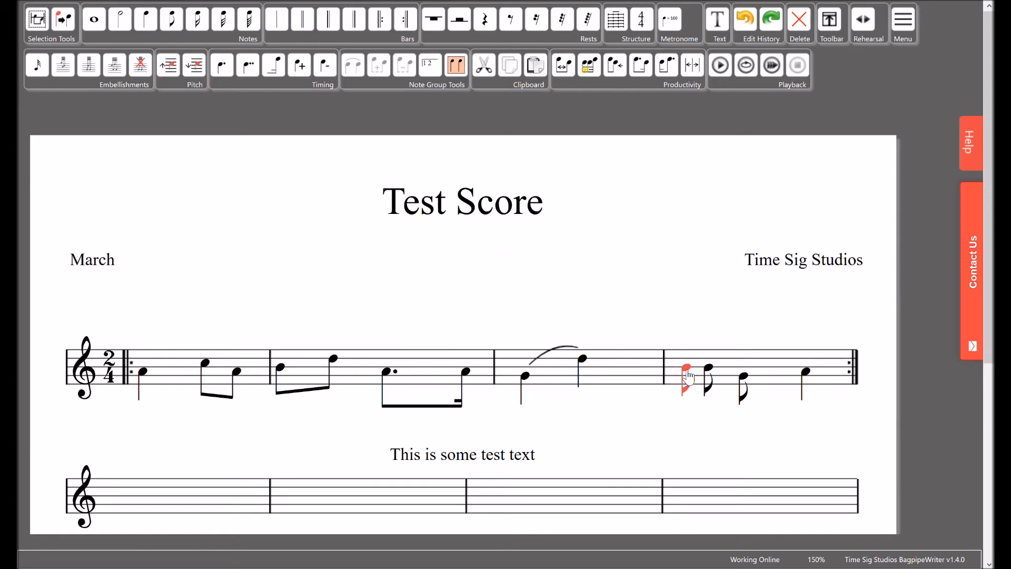
drag(668, 330, 773, 425)
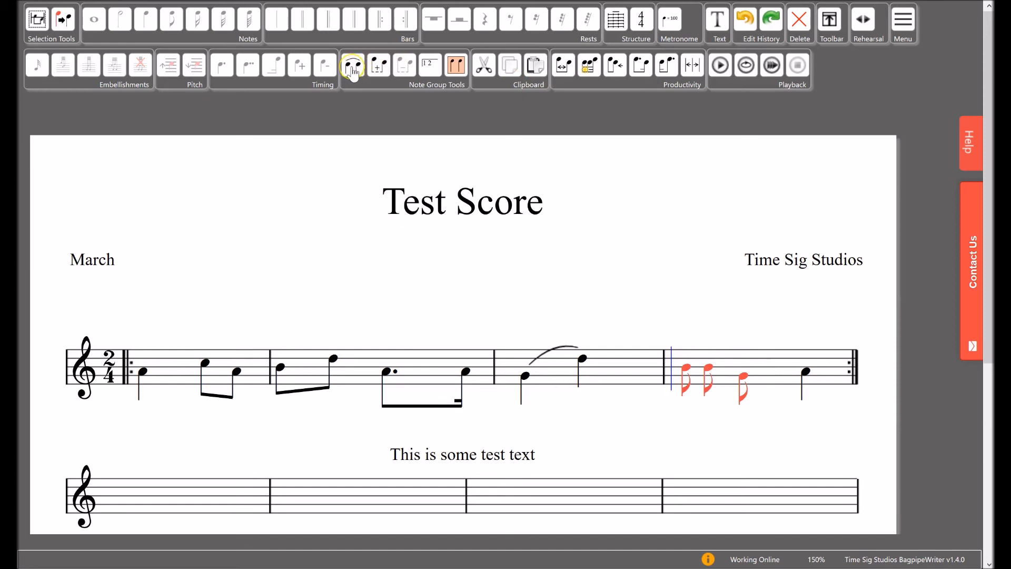
click(353, 70)
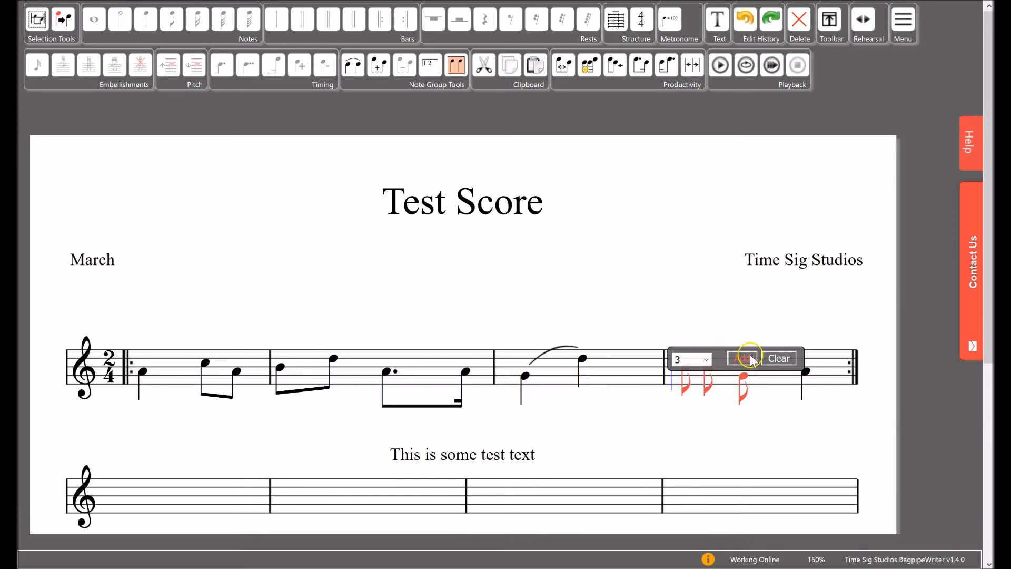
click(749, 359)
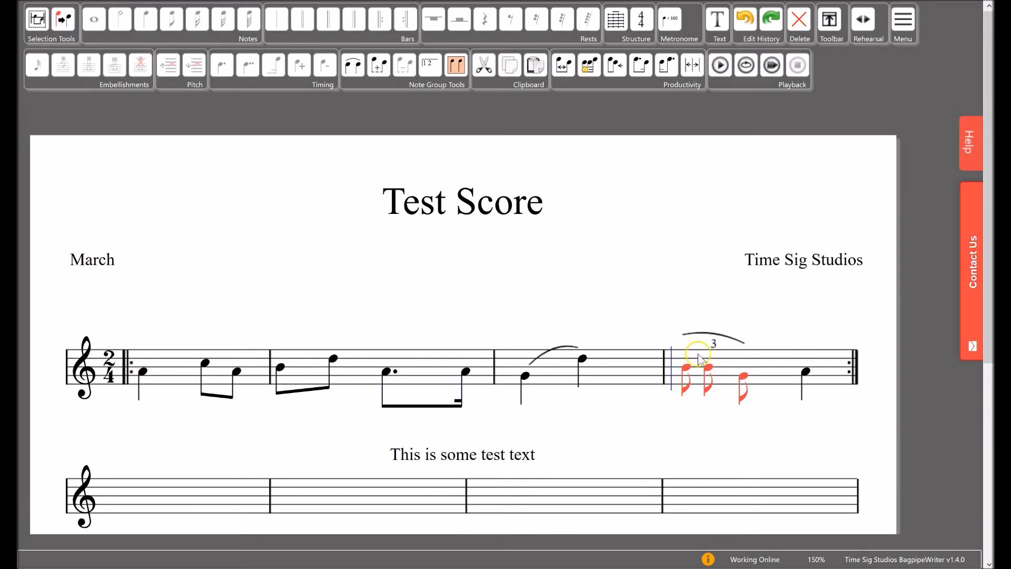
Automatically group the triplet notes under one beam and space the score's notes evenly.
click(585, 70)
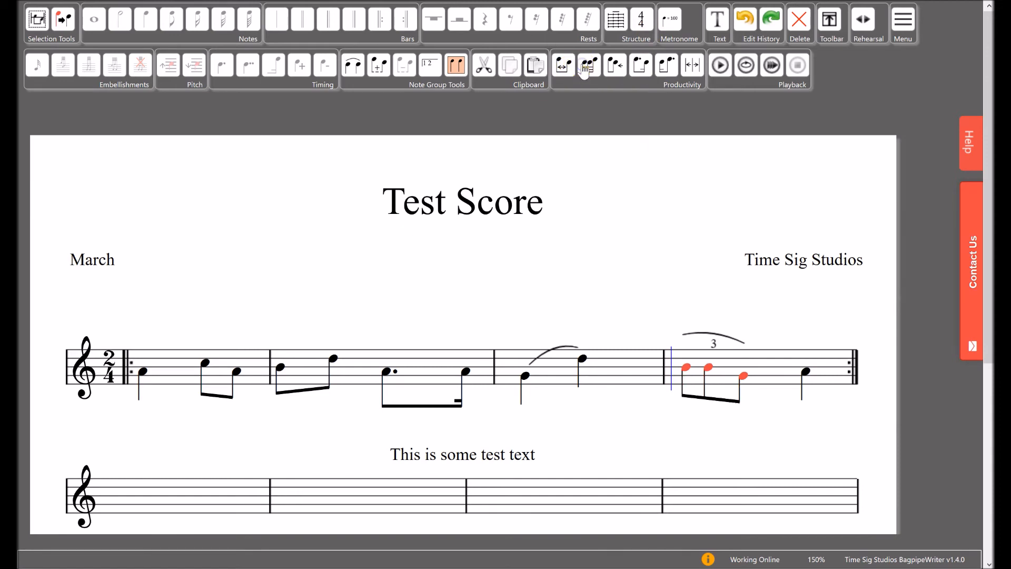
click(768, 424)
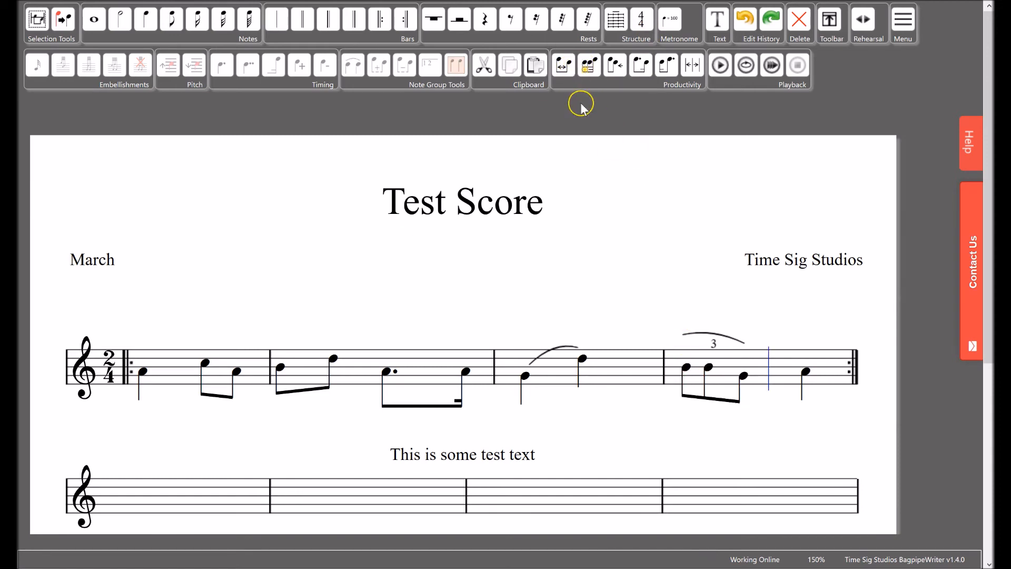
click(563, 66)
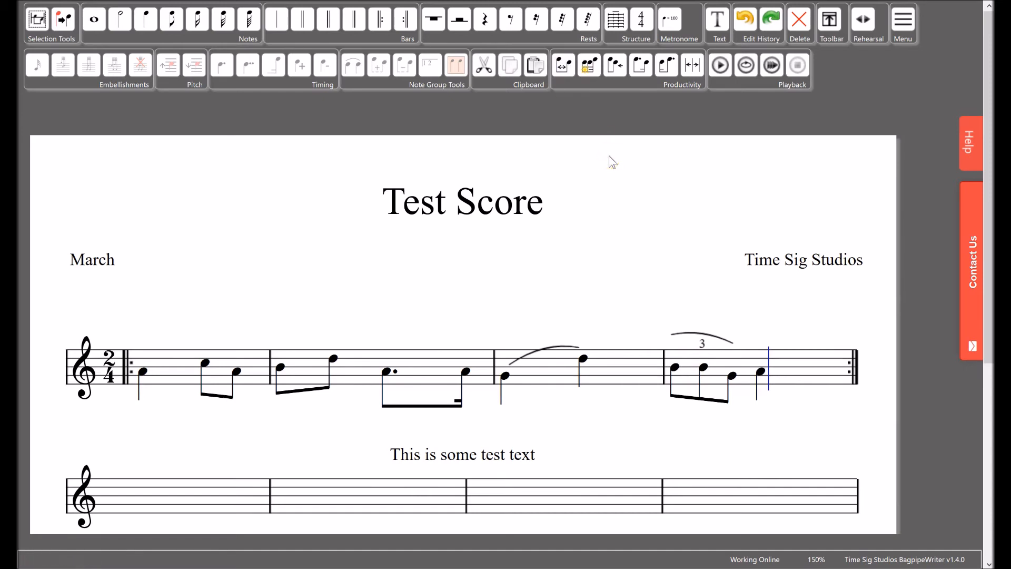
Add a G Grace to the first low A note of the first staff.
click(143, 373)
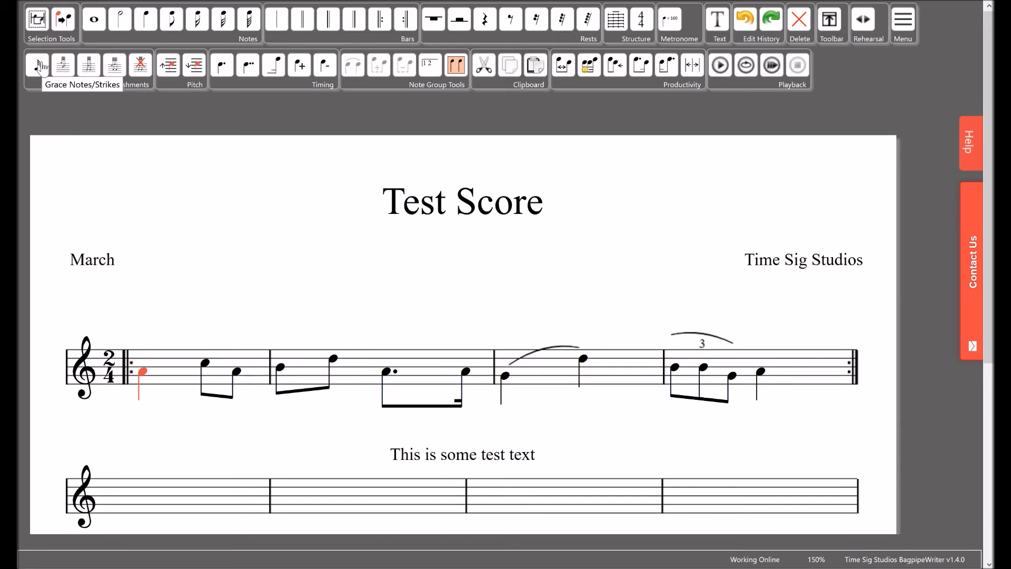
click(61, 74)
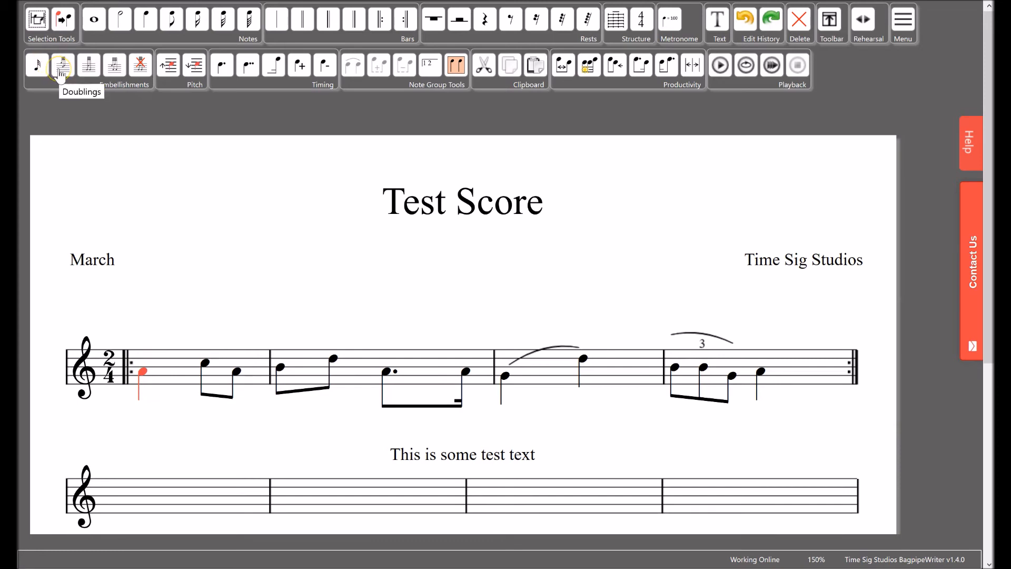
click(90, 69)
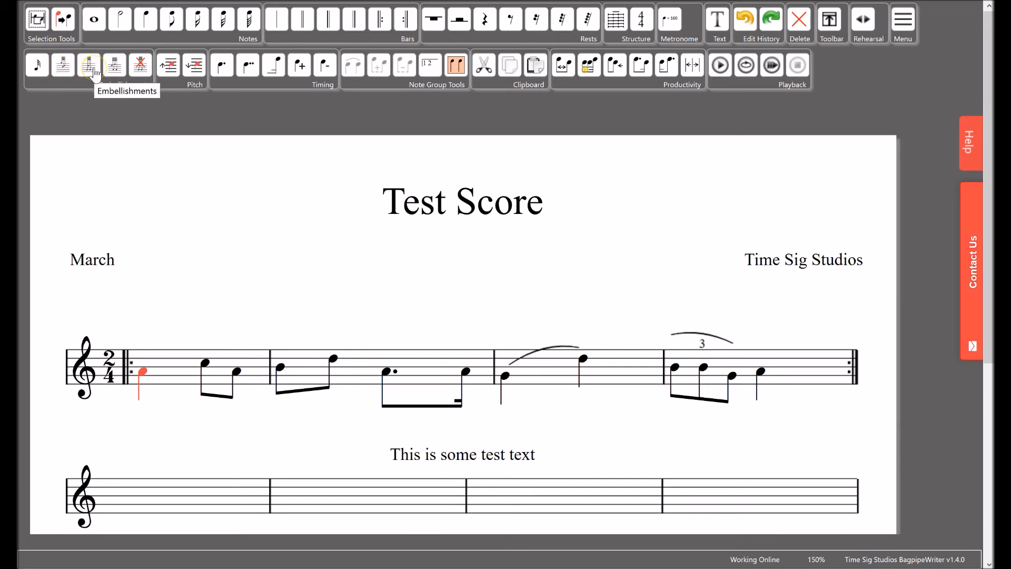
click(116, 73)
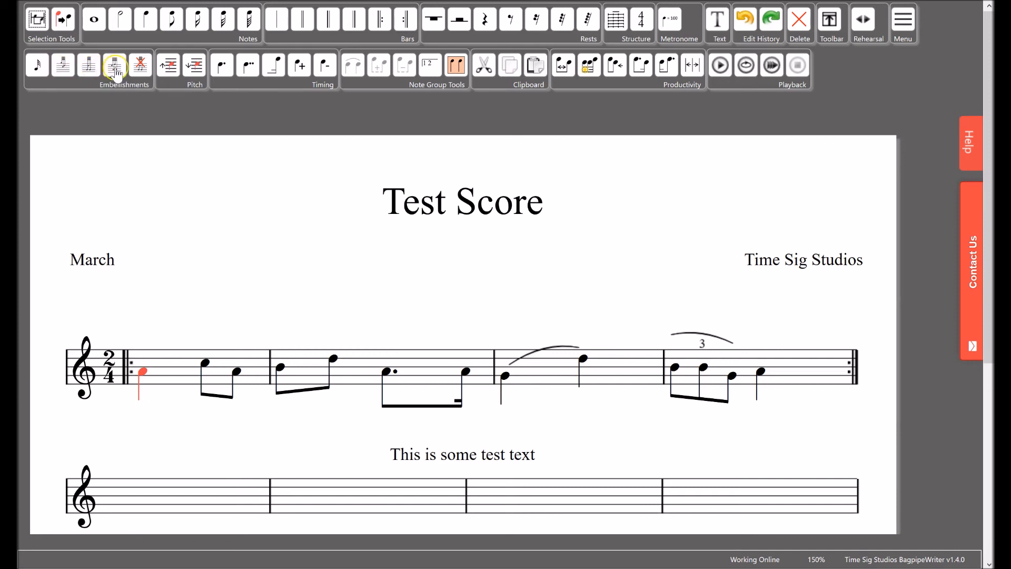
click(39, 63)
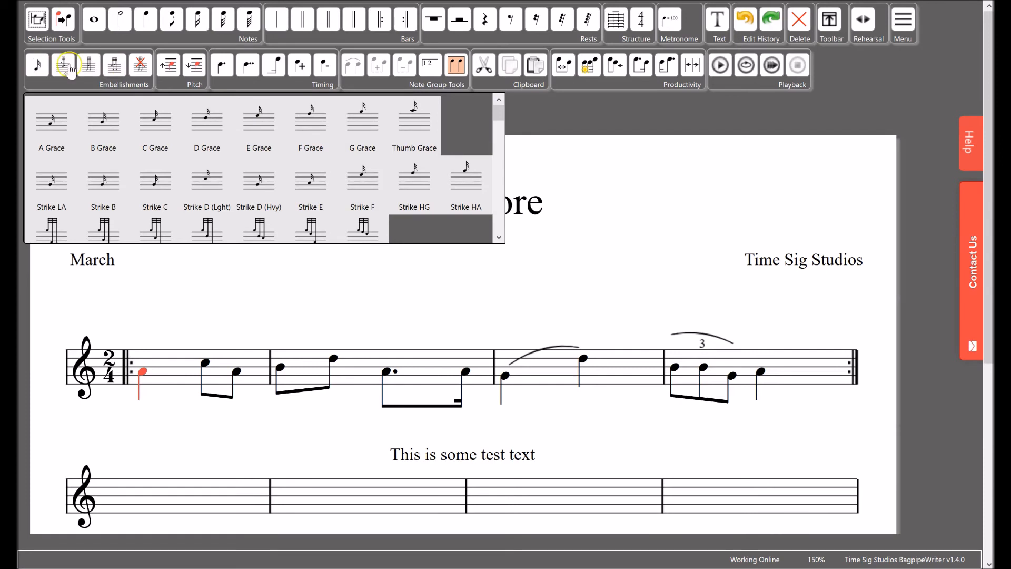
click(359, 140)
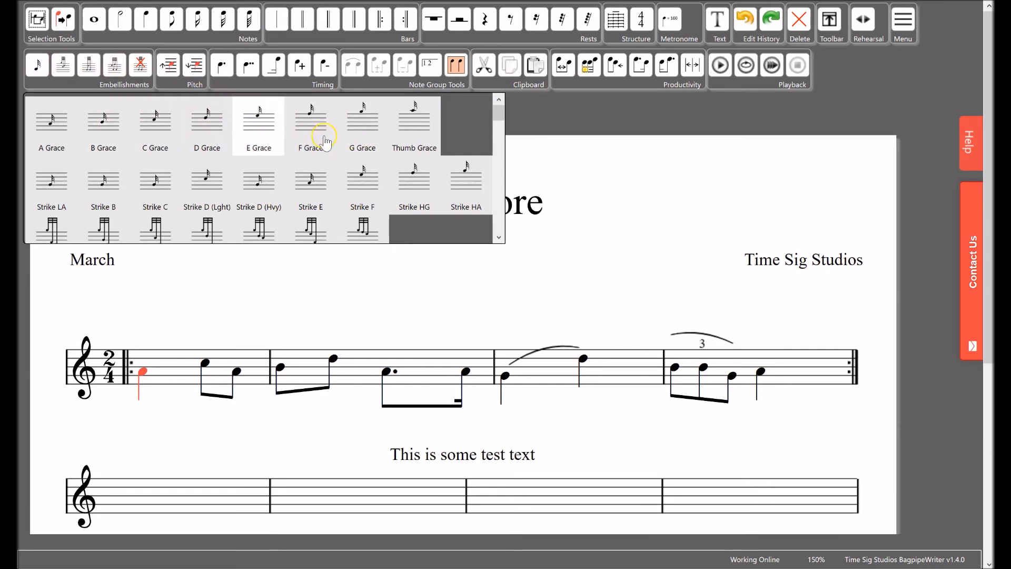
click(344, 142)
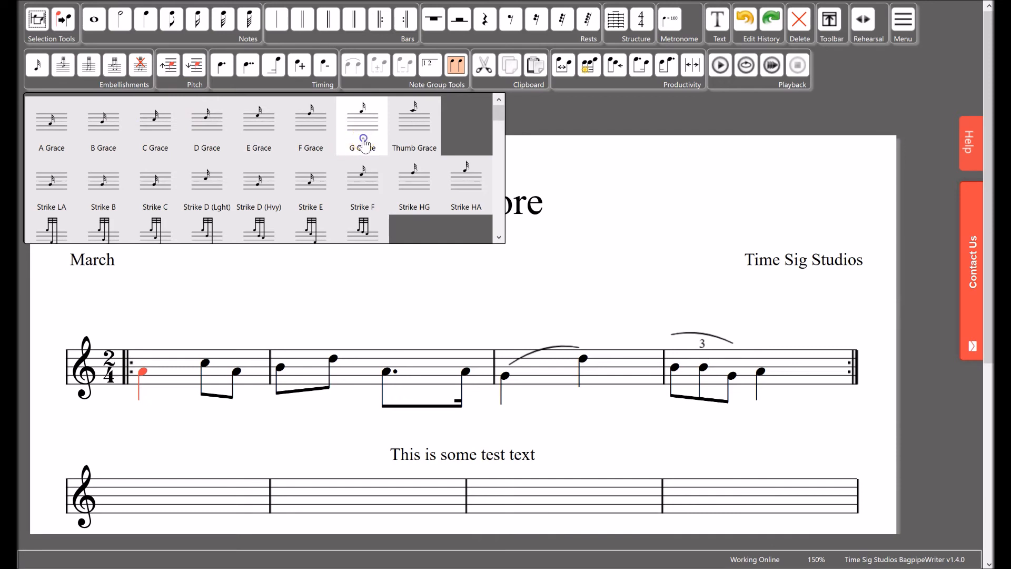
click(363, 142)
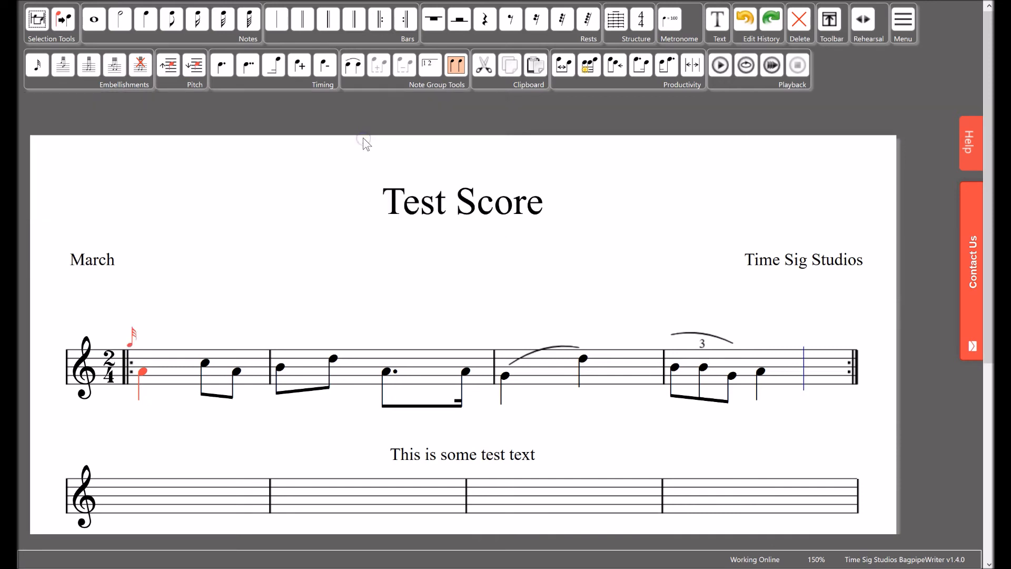
Review the BagpipeWriter options, including the highlight colours and the embellishment palette zoom, and close them without changes.
click(903, 19)
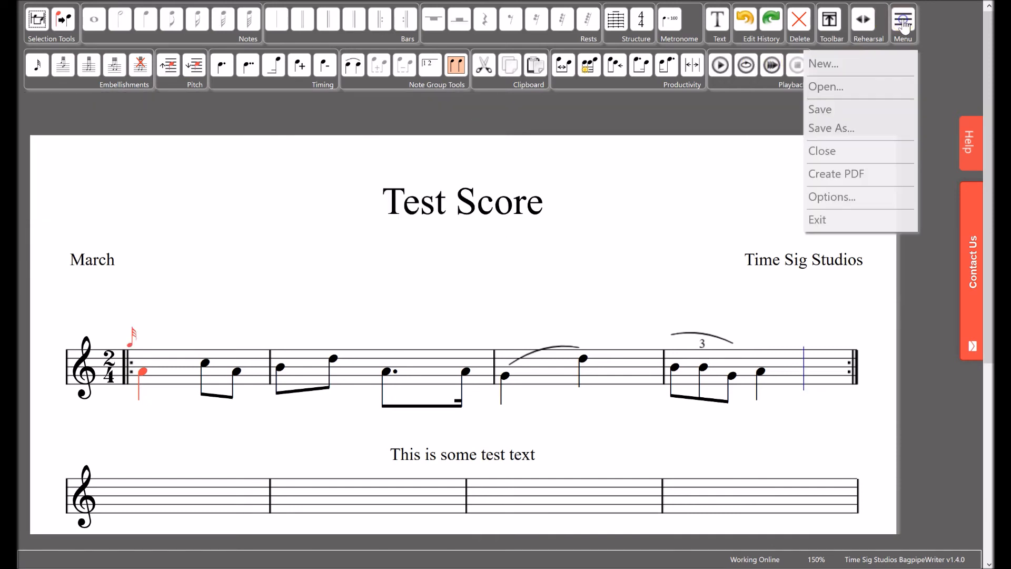
click(836, 203)
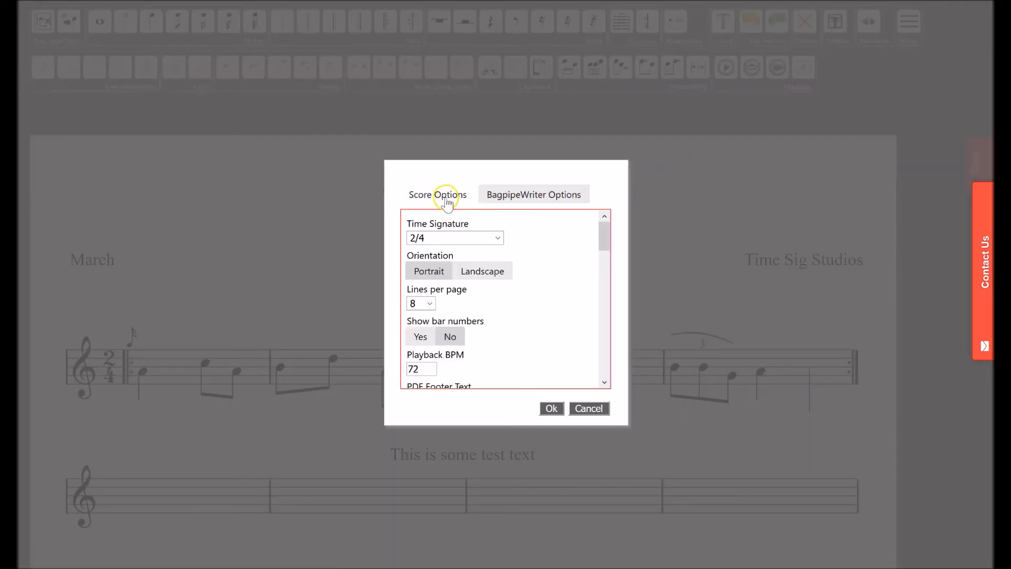
click(531, 195)
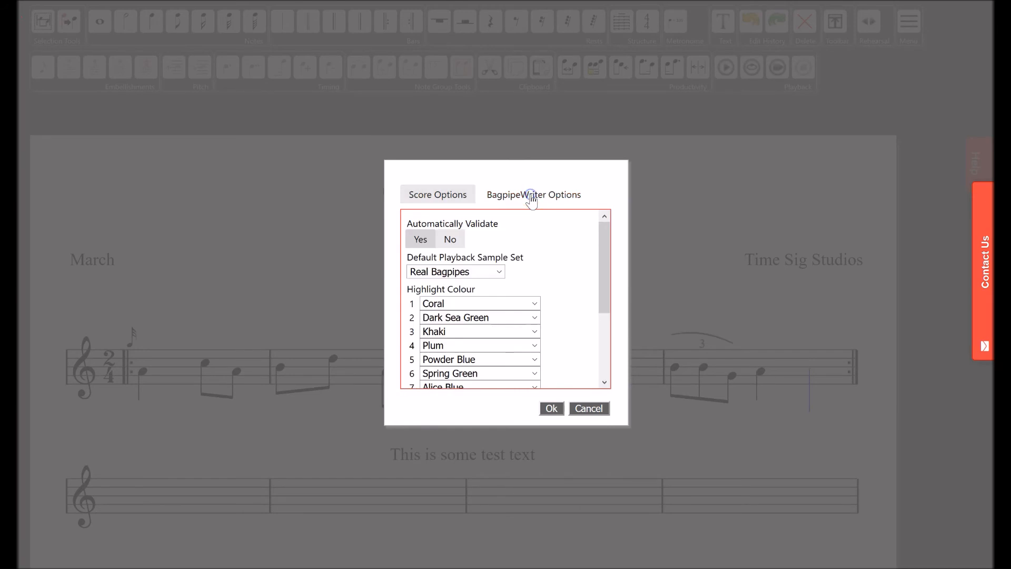
click(607, 247)
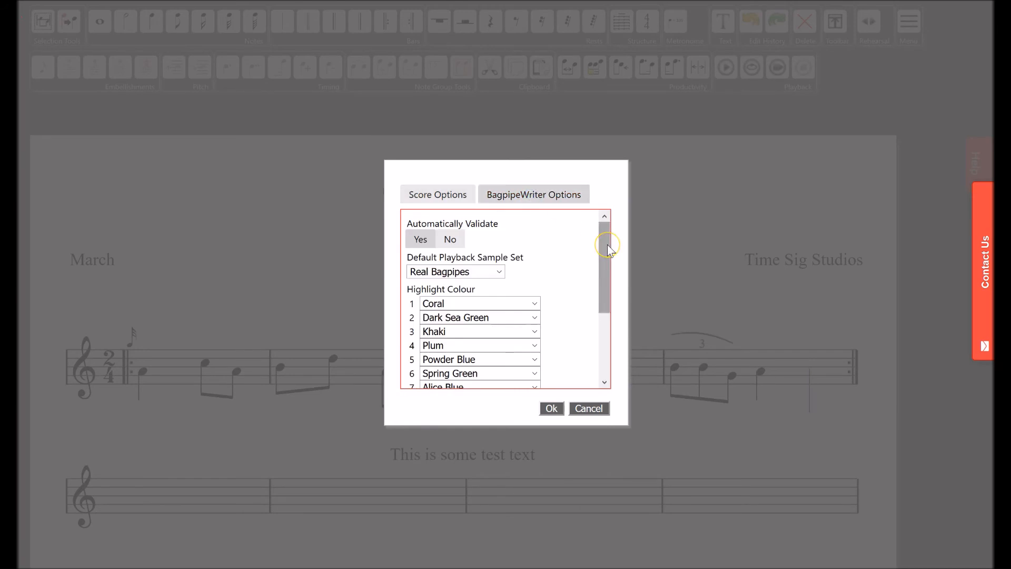
drag(608, 244, 597, 377)
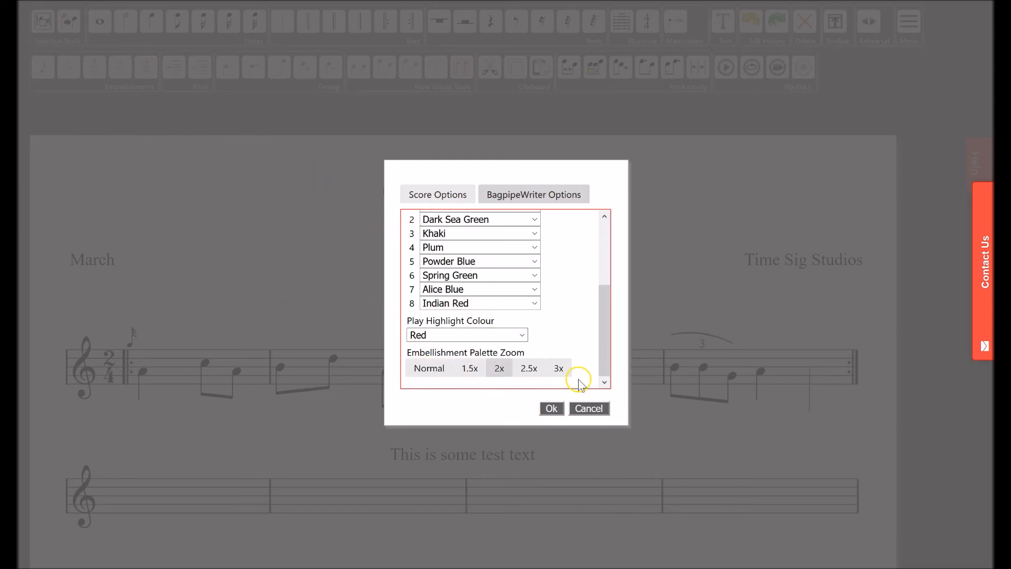
click(590, 409)
Add a D Doubling to the C note in the first bar and space the score's notes evenly.
click(205, 364)
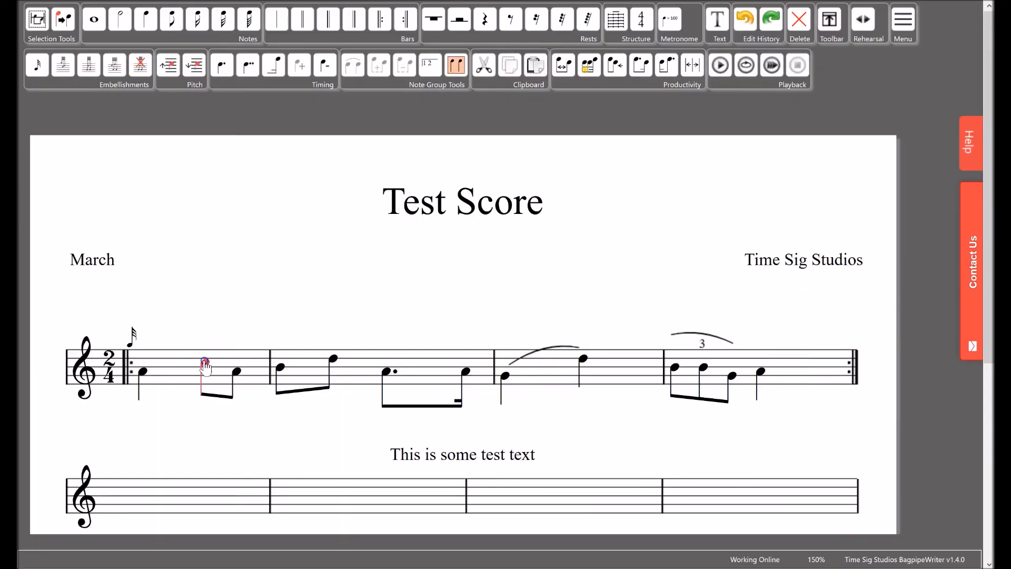
click(66, 65)
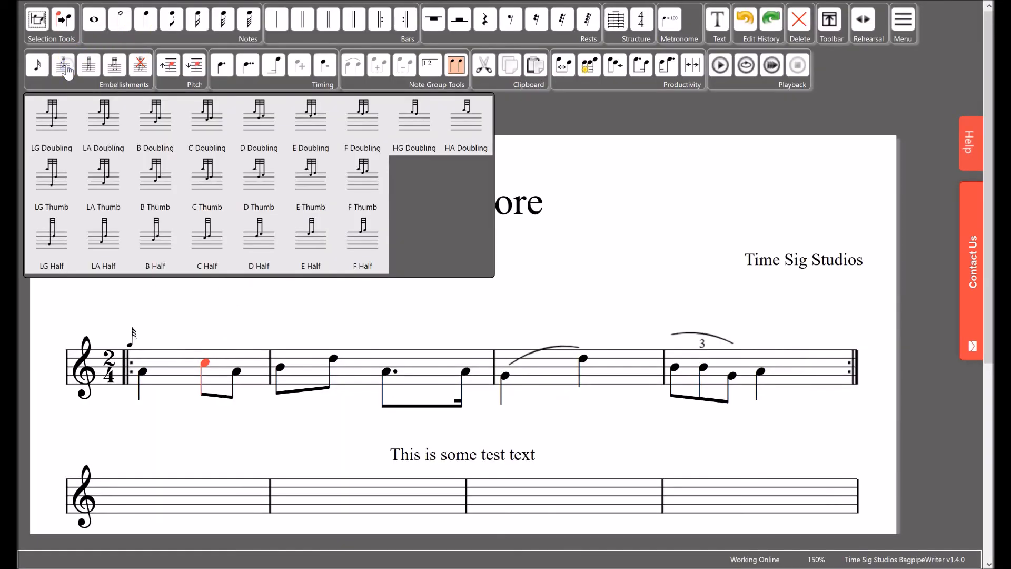
click(262, 127)
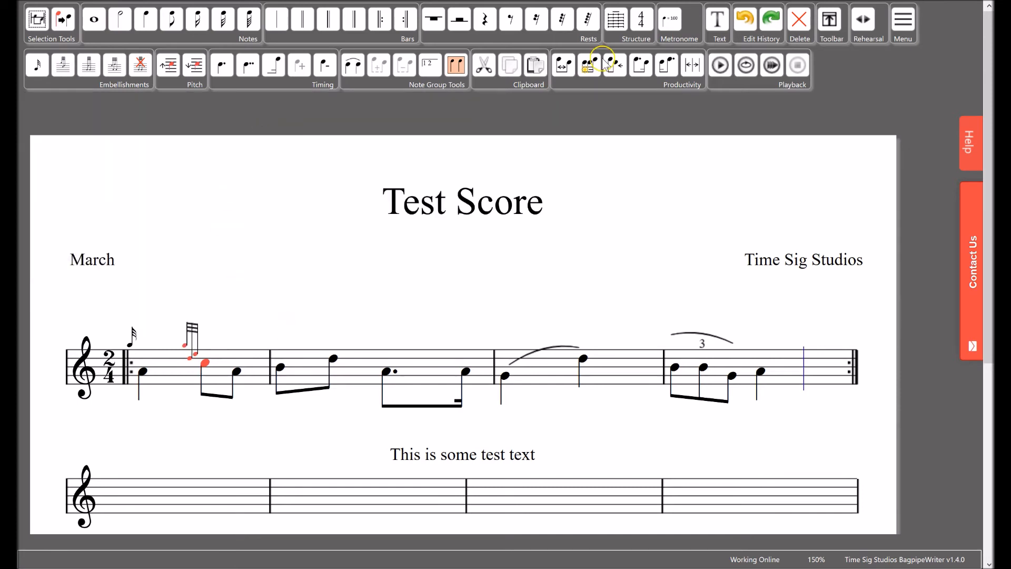
click(565, 67)
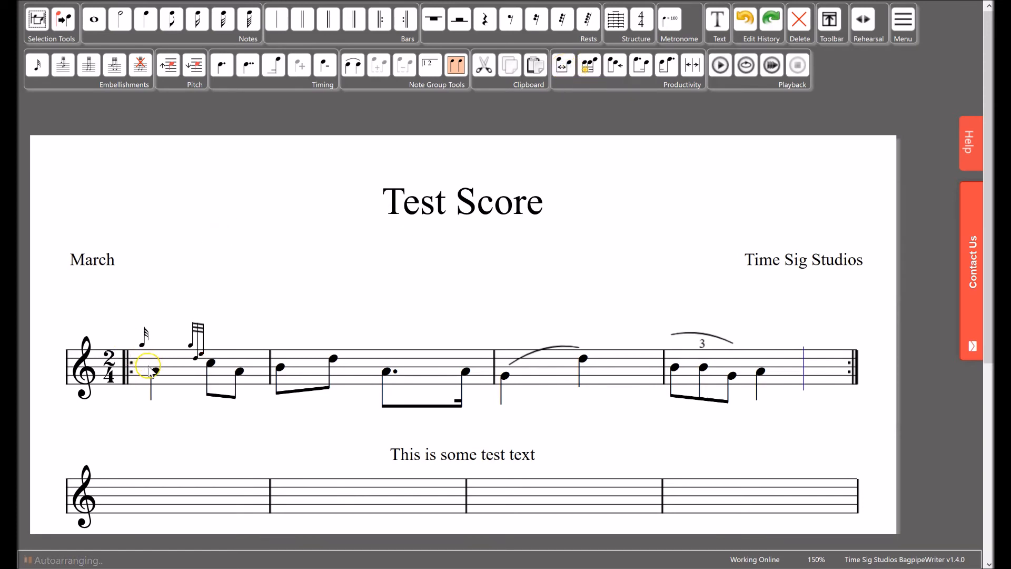
Shift the start-repeat bar line and the first low A note closer to the time signature, and space the notes evenly.
click(126, 374)
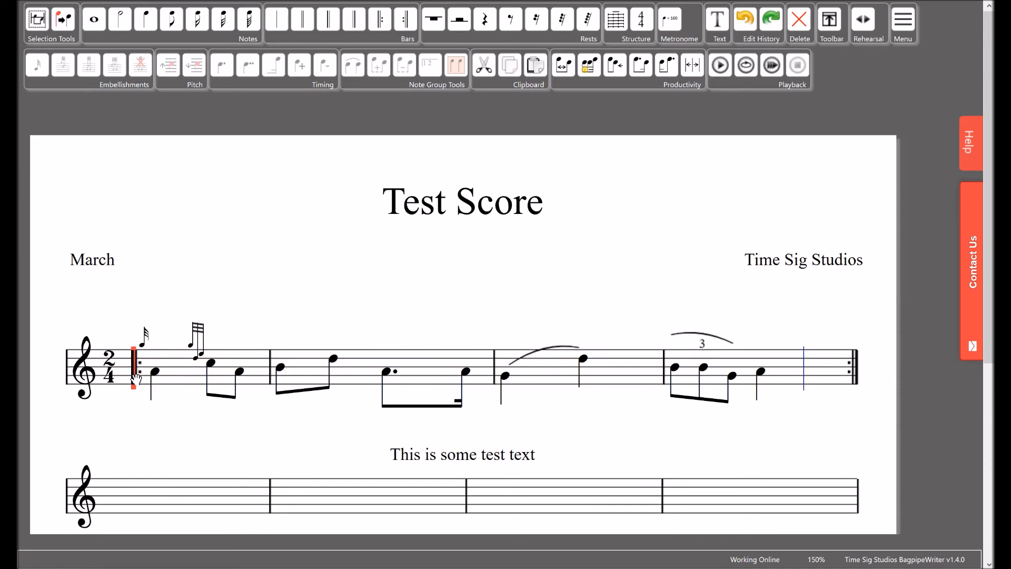
click(156, 374)
drag(157, 378, 135, 380)
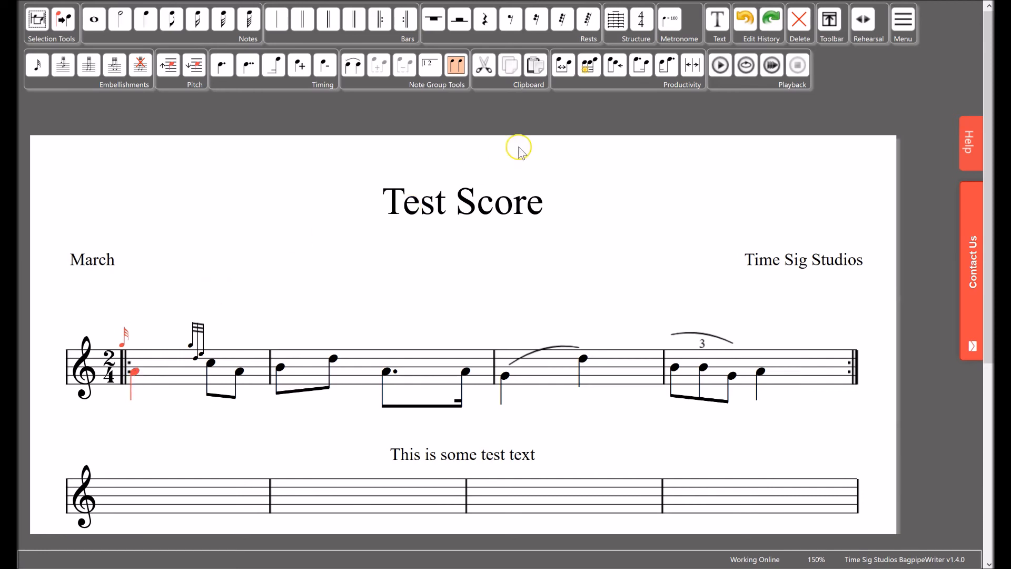
click(563, 65)
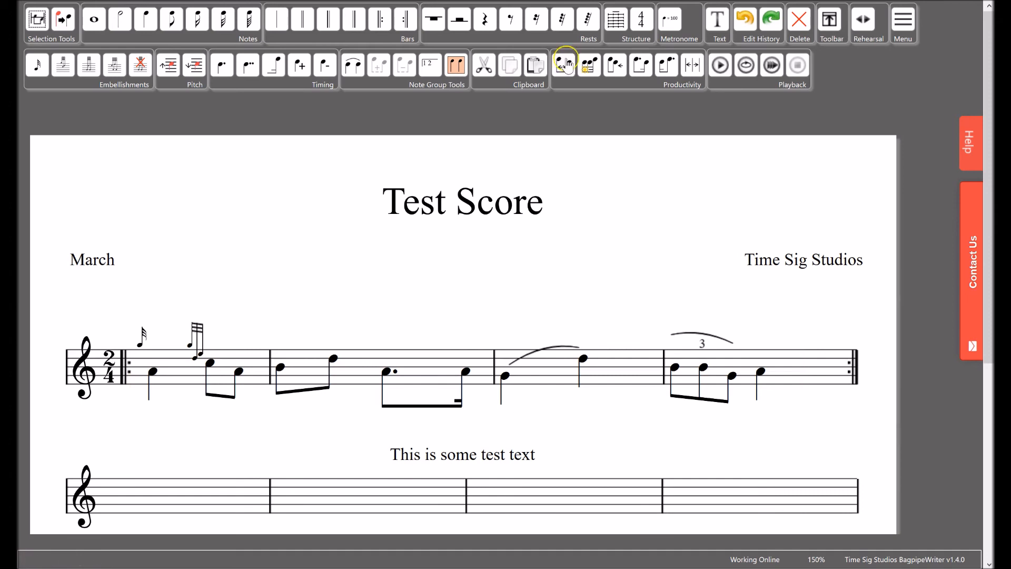
Remove the embellishment from the first low A note, and delete that note from the first bar.
click(153, 373)
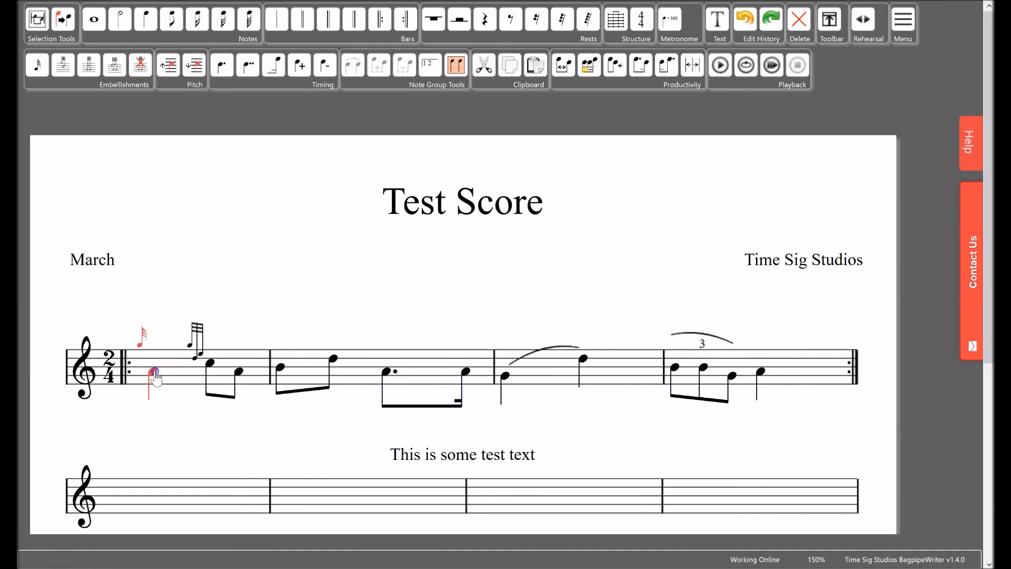
click(141, 66)
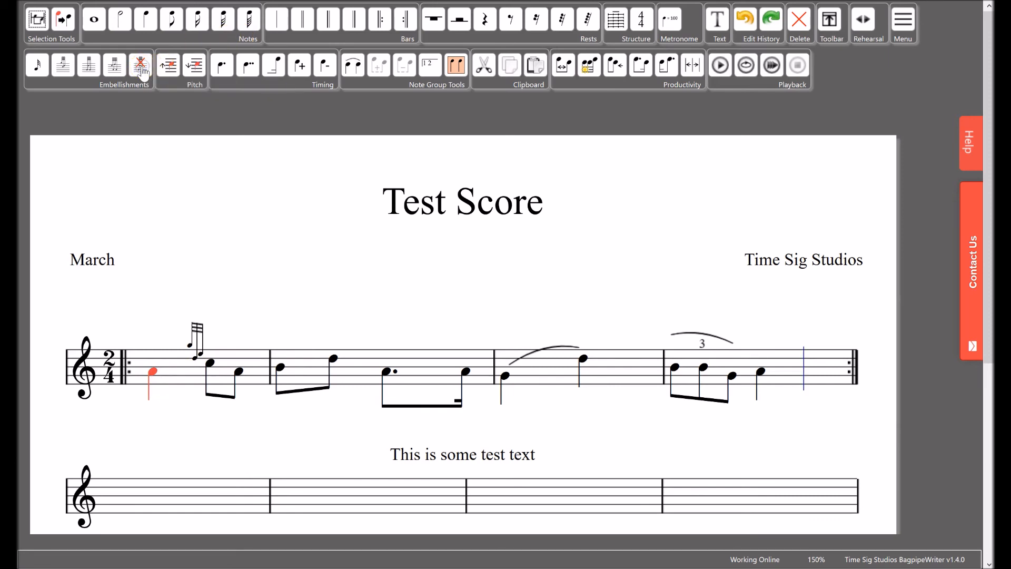
click(165, 413)
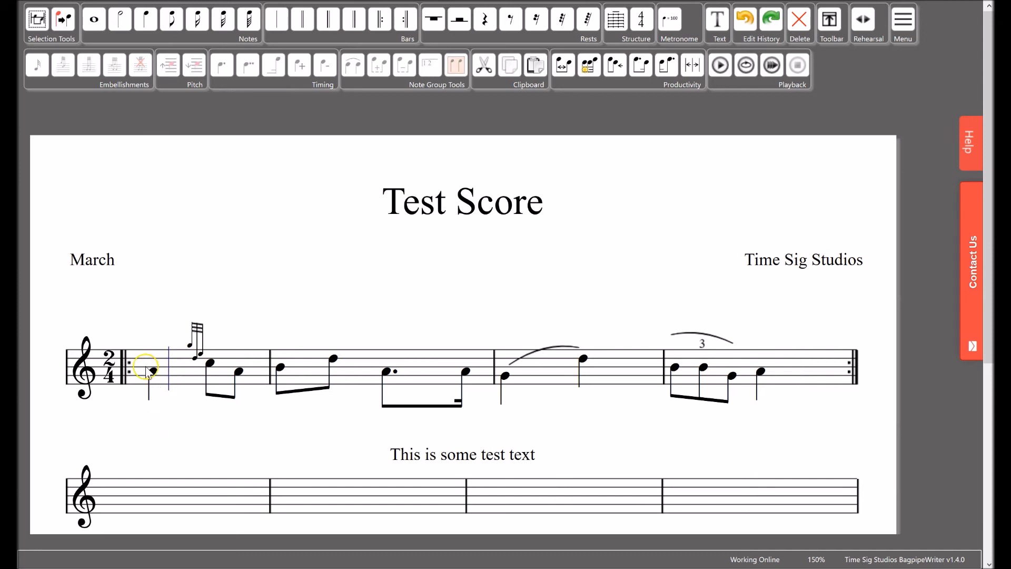
click(152, 373)
click(800, 22)
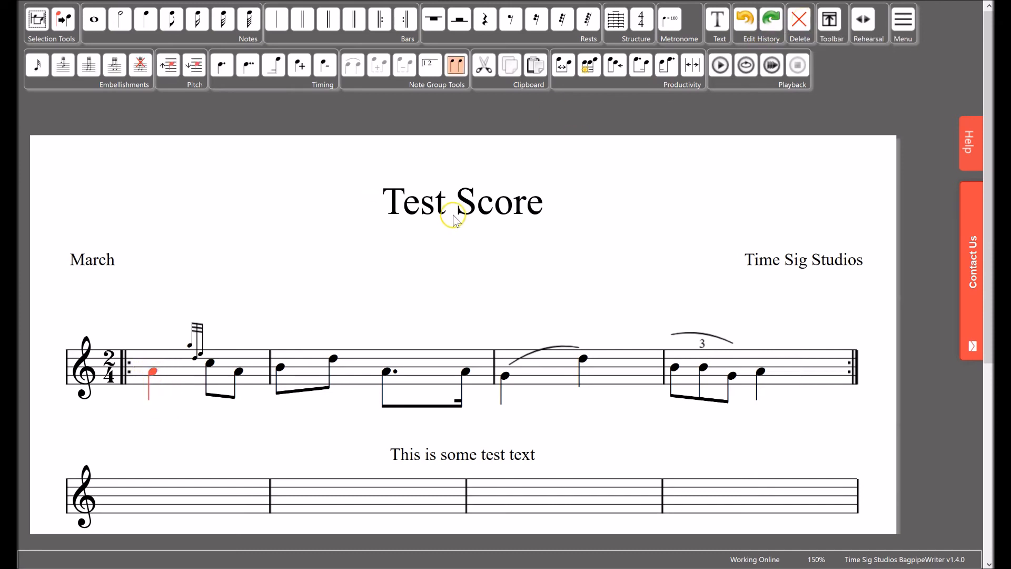
key(Delete)
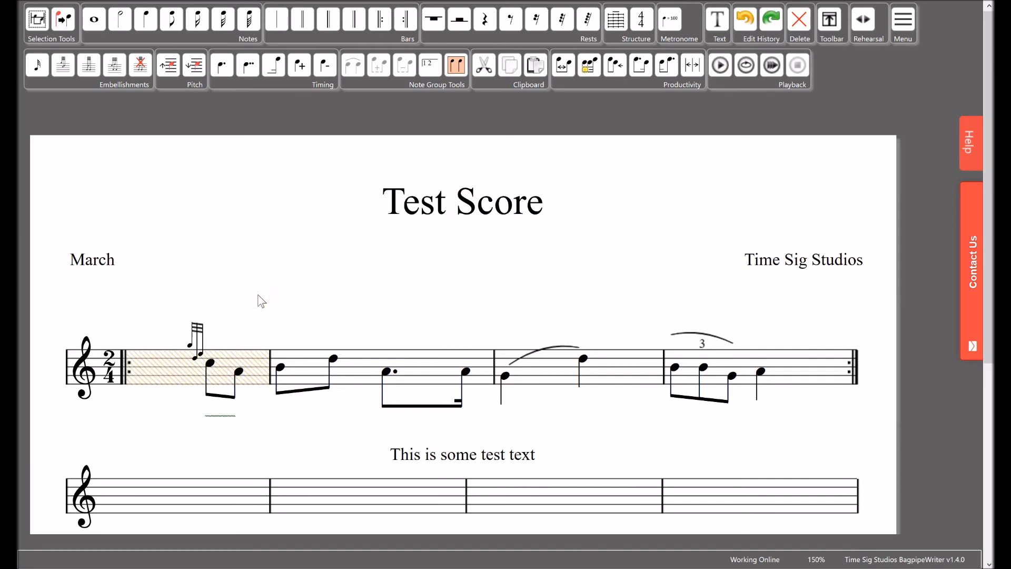
Enter a B quarter note at the start of the first bar.
click(146, 19)
click(159, 374)
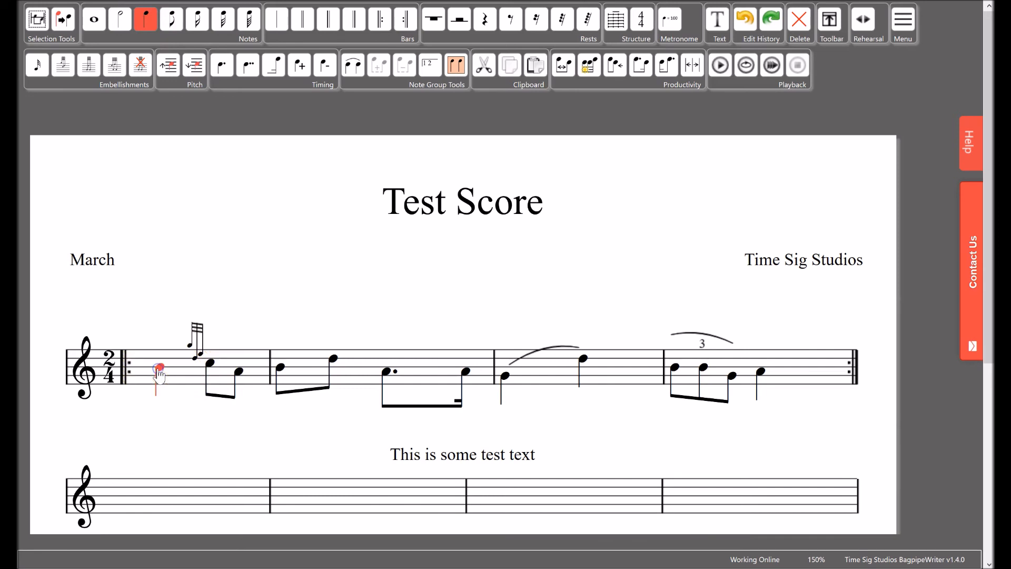
click(185, 121)
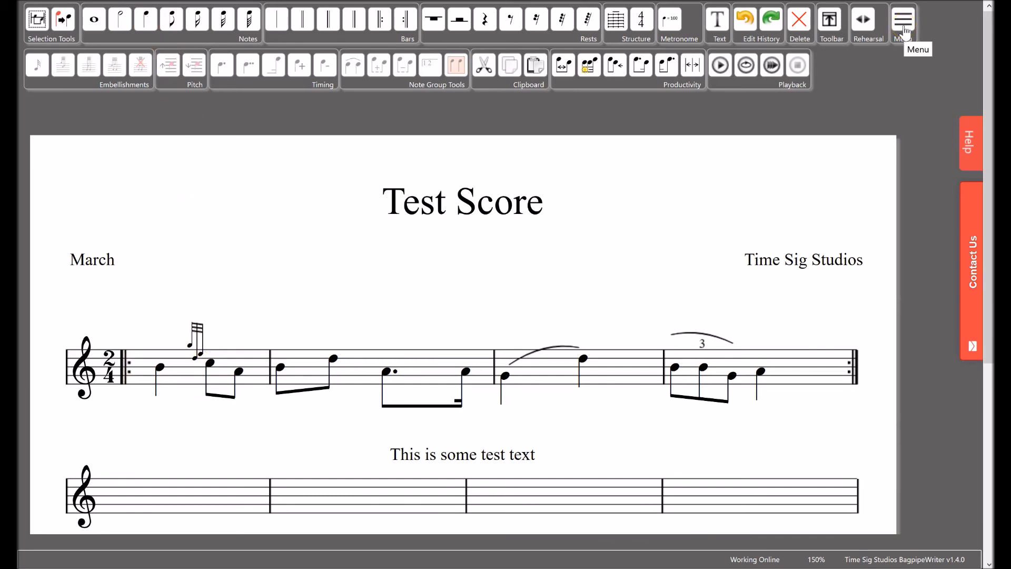
Review the score options for time signature, orientation, lines per page, bar numbers, playback BPM, PDF footer text and tuning.
click(904, 30)
click(826, 196)
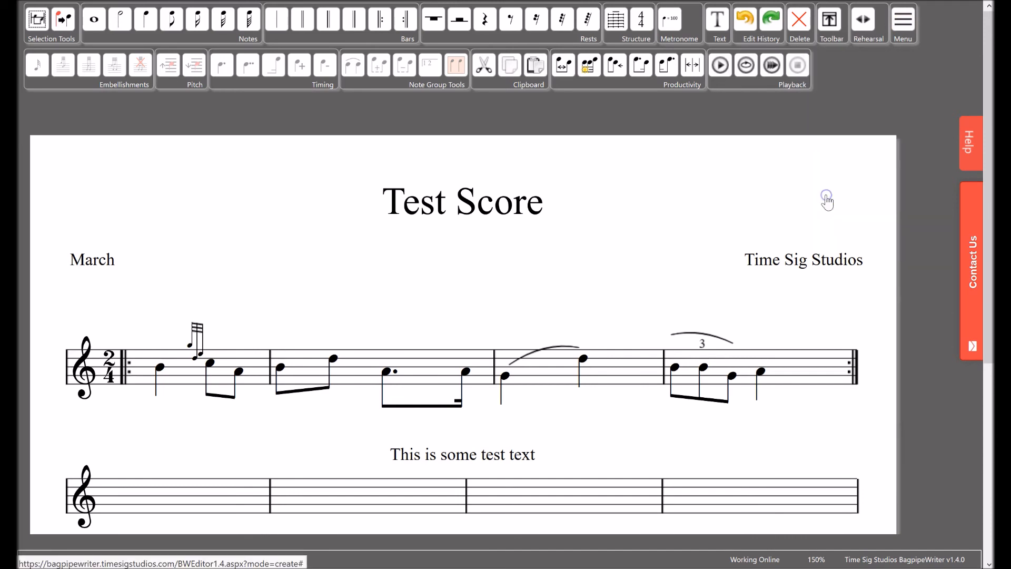
click(757, 178)
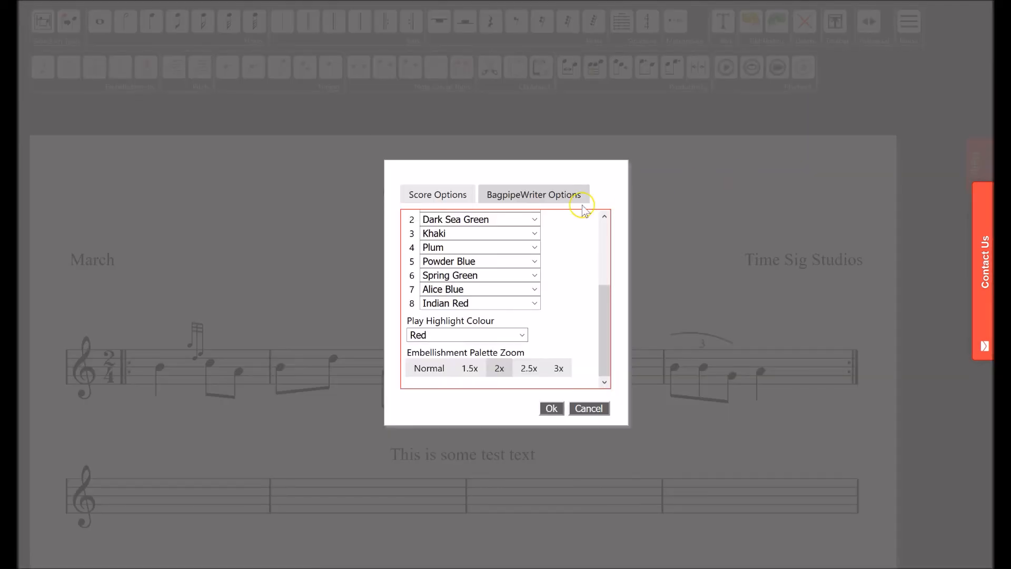
click(436, 196)
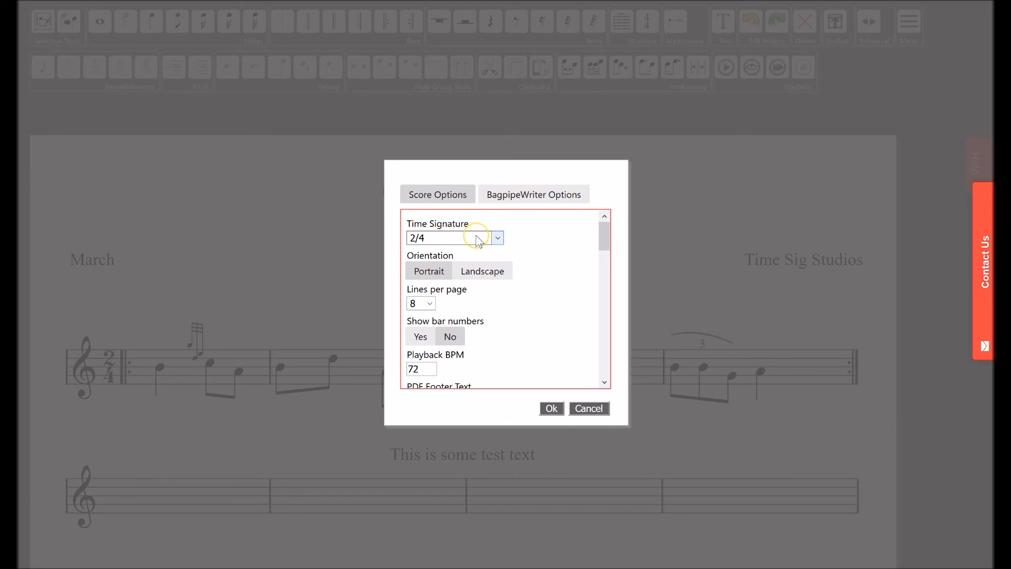
click(429, 271)
click(491, 272)
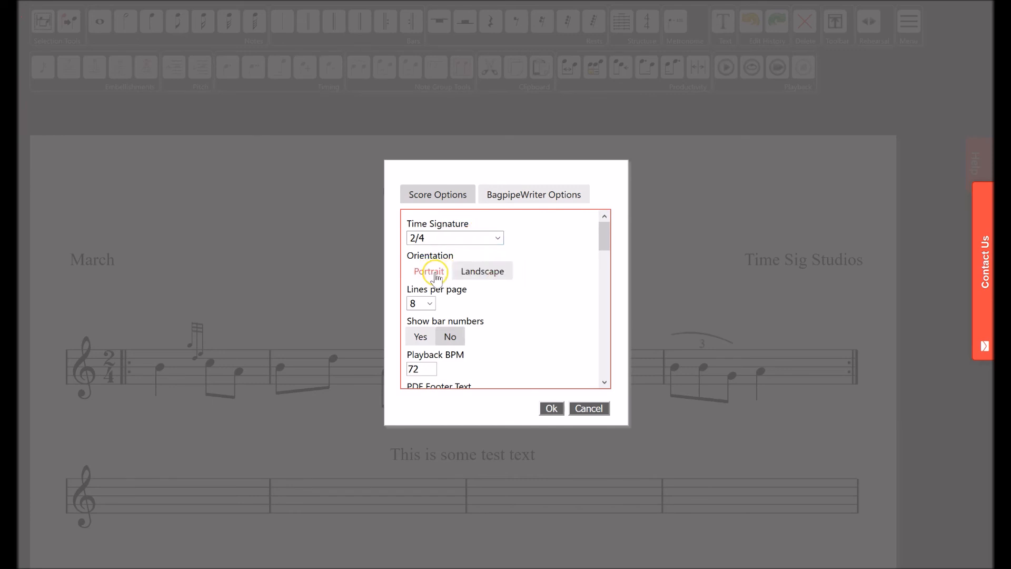
click(436, 275)
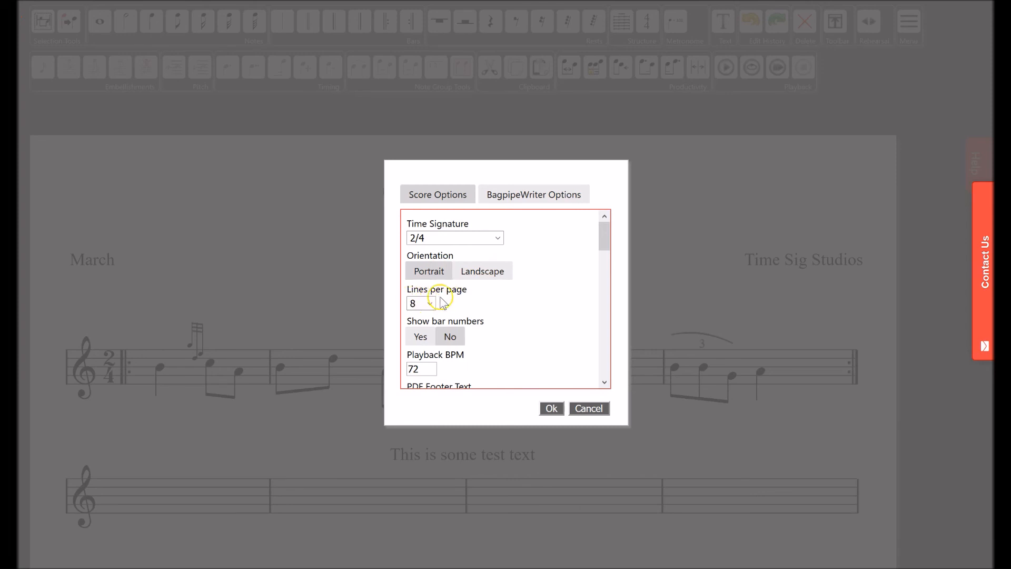
drag(603, 234, 604, 244)
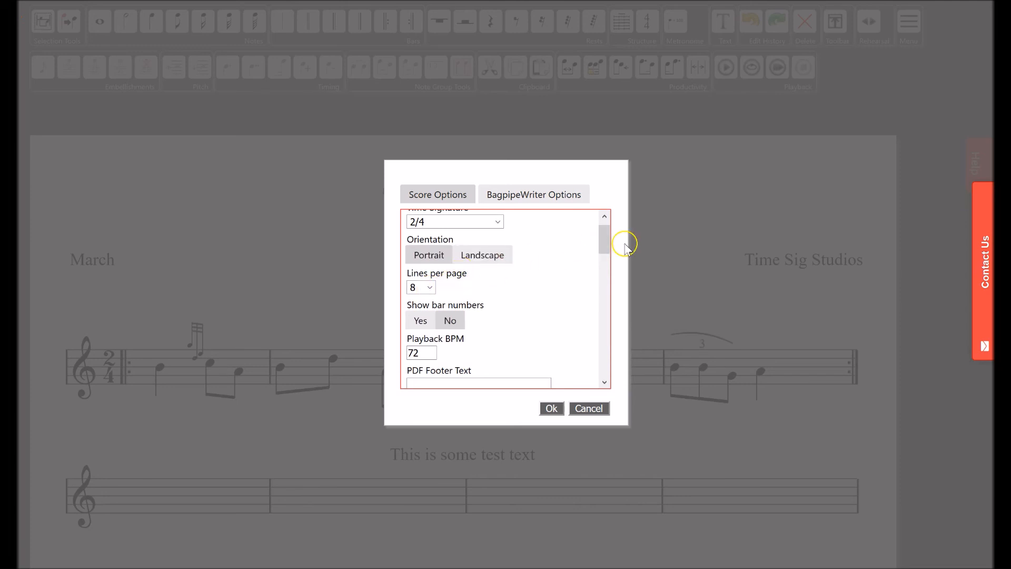
drag(607, 245, 606, 259)
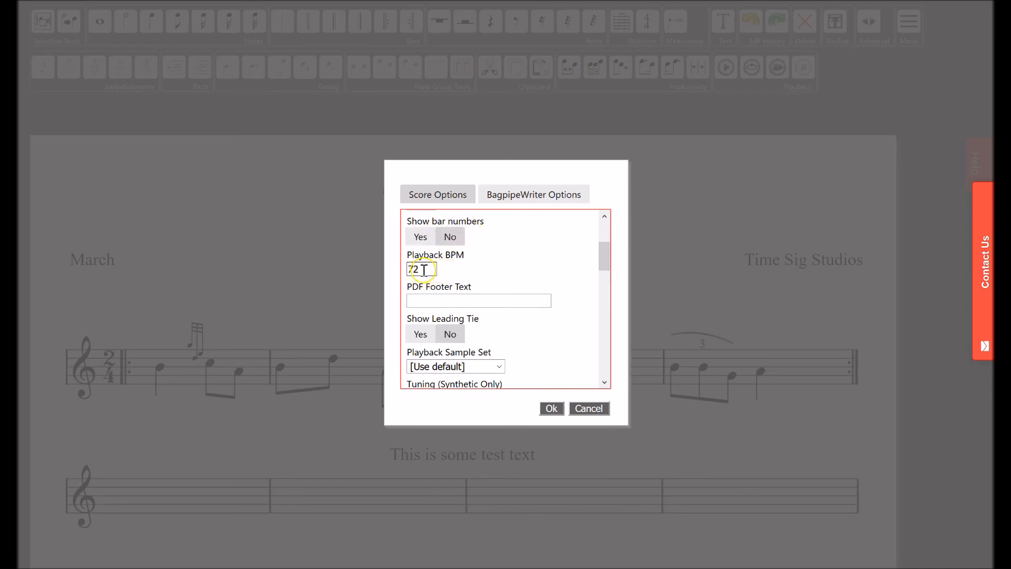
drag(602, 258, 605, 275)
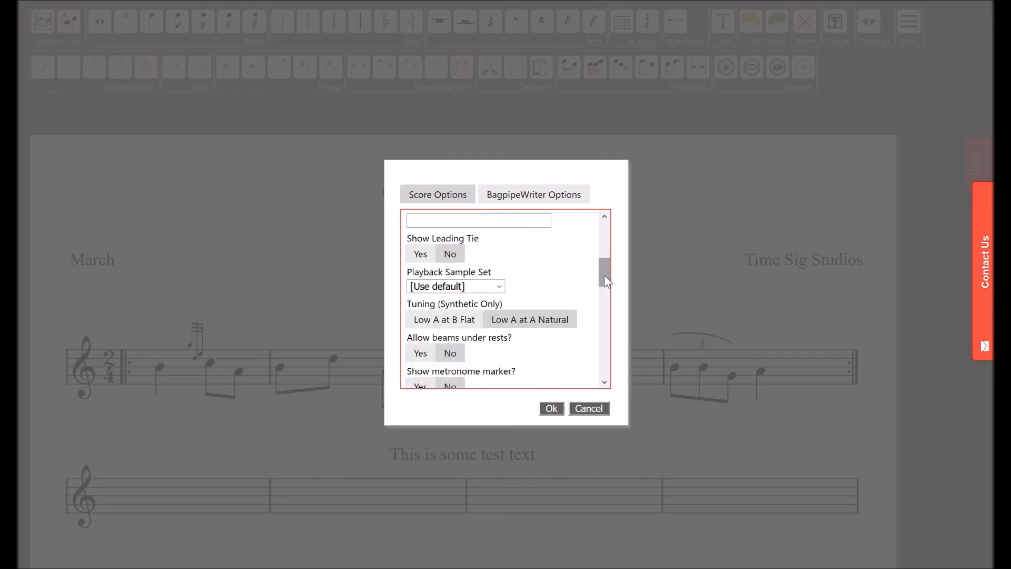
Examine the playback sample set choices for the score and the program-wide default, and close the options without changes.
click(500, 287)
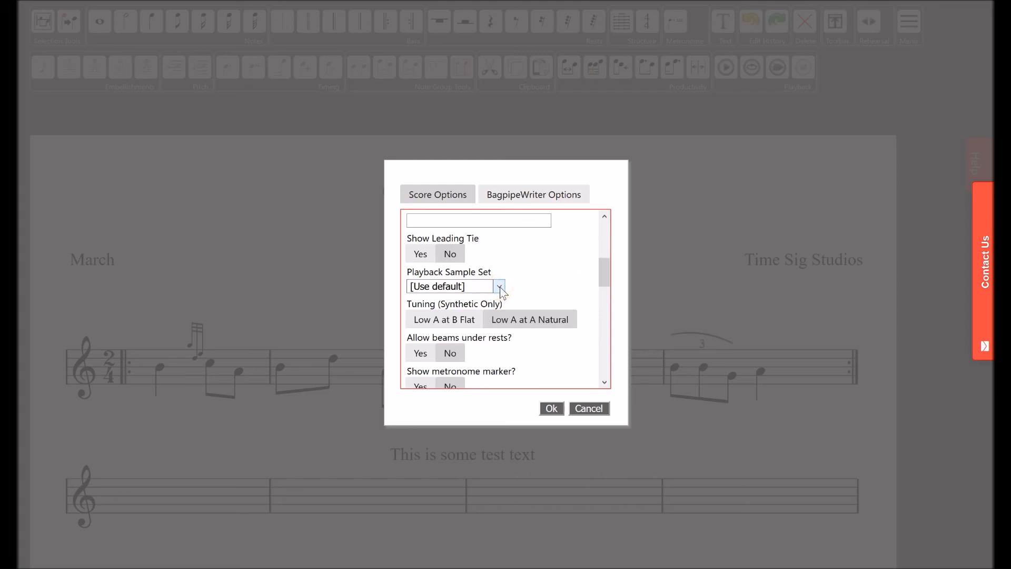
click(499, 286)
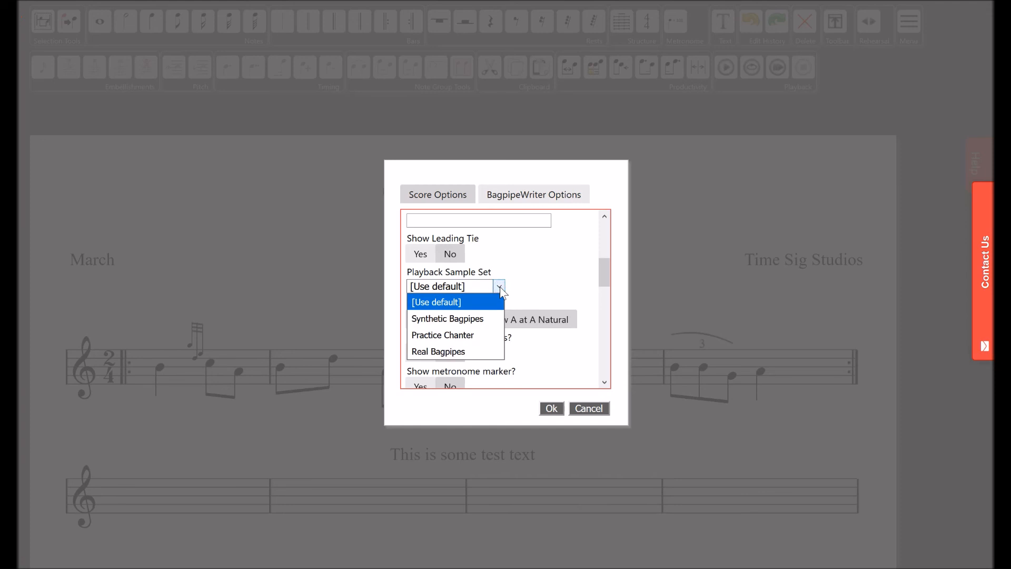
click(473, 325)
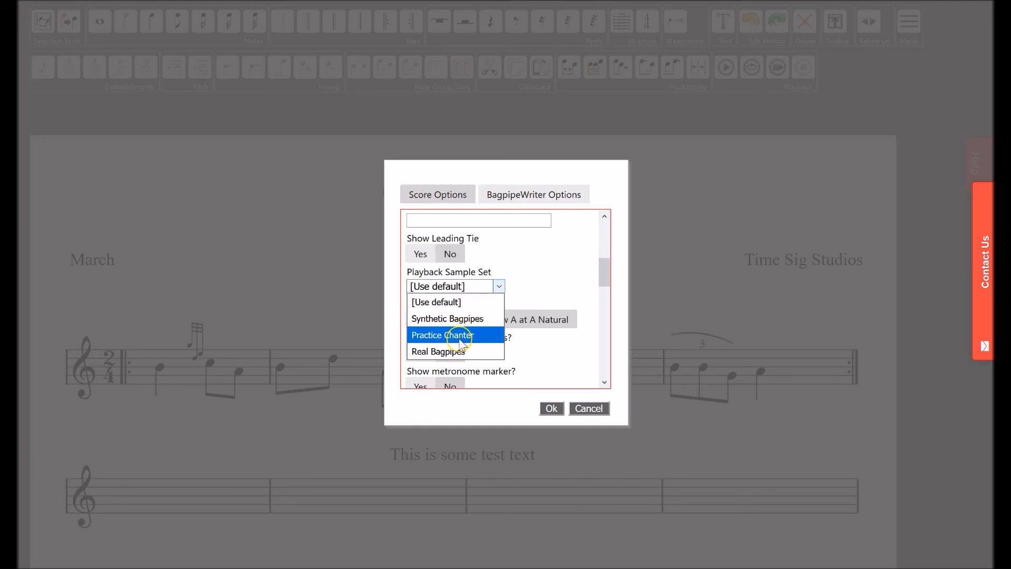
click(542, 277)
click(543, 198)
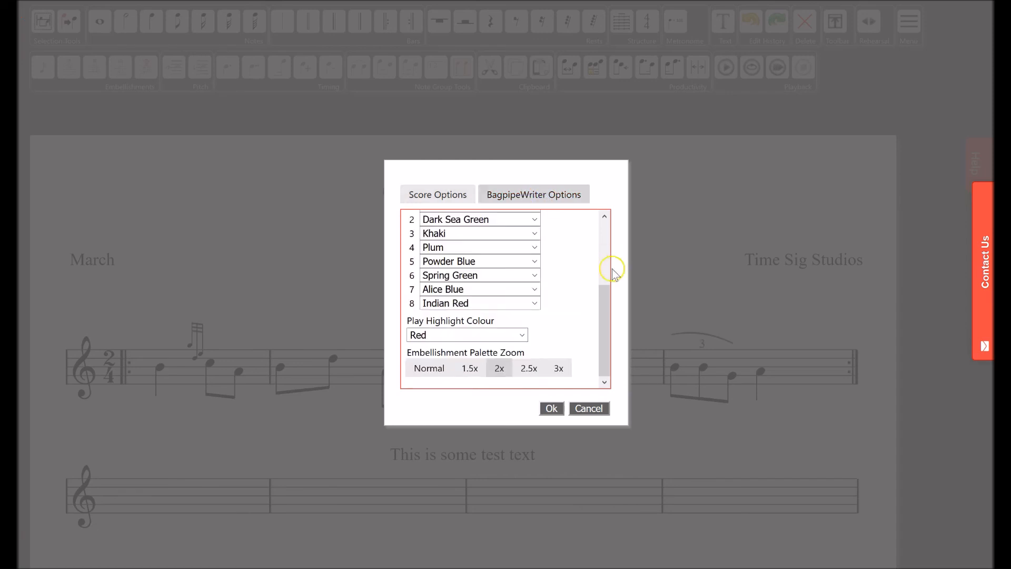
drag(606, 327, 600, 226)
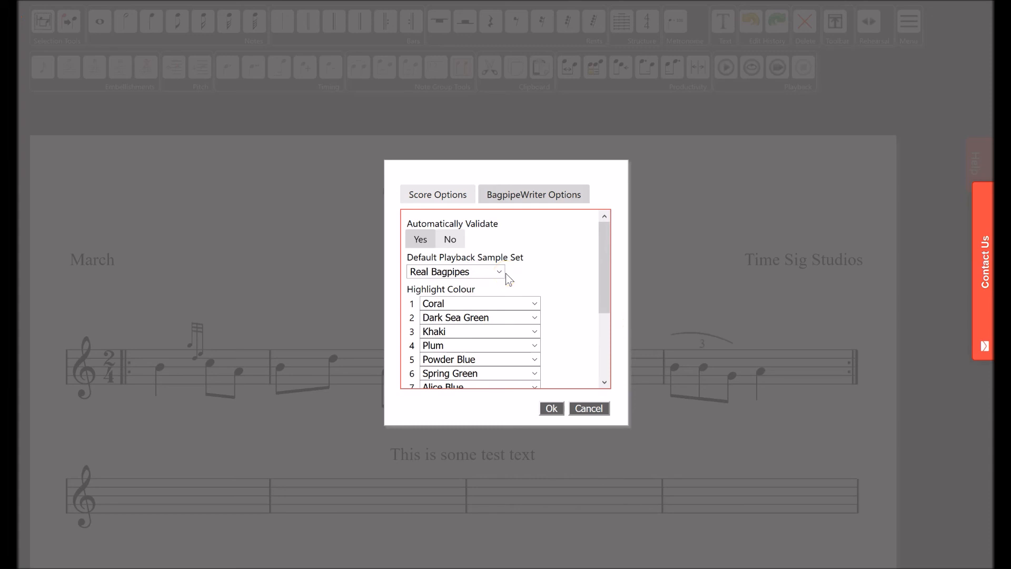
click(483, 271)
click(589, 409)
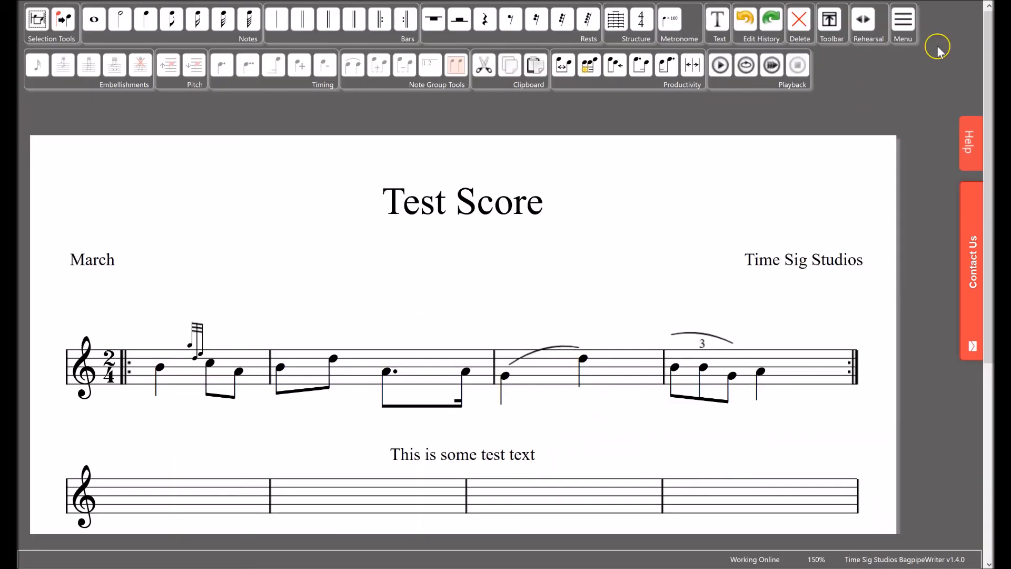
Save the score under the name "Test Score".
click(903, 29)
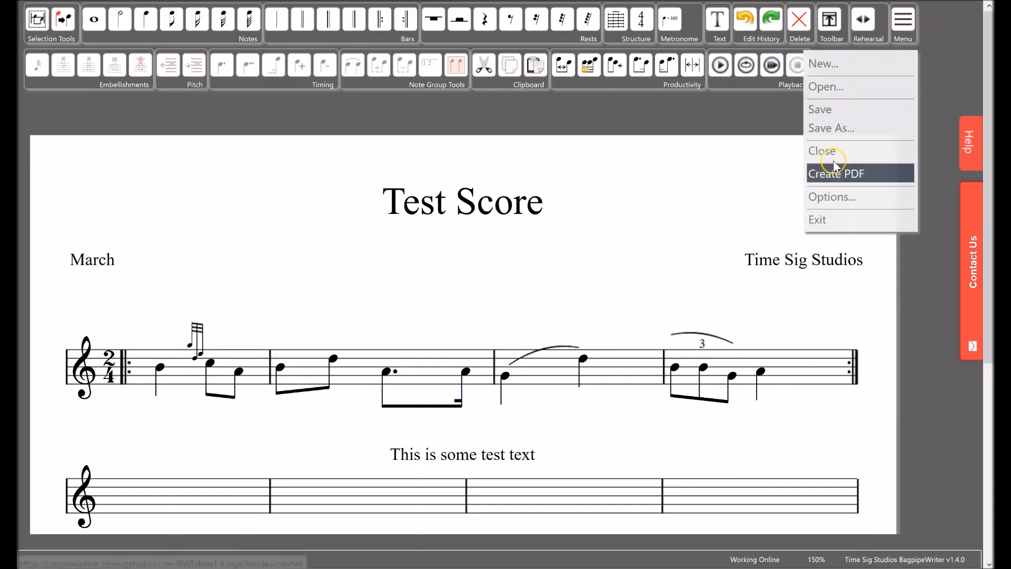
click(852, 128)
click(830, 111)
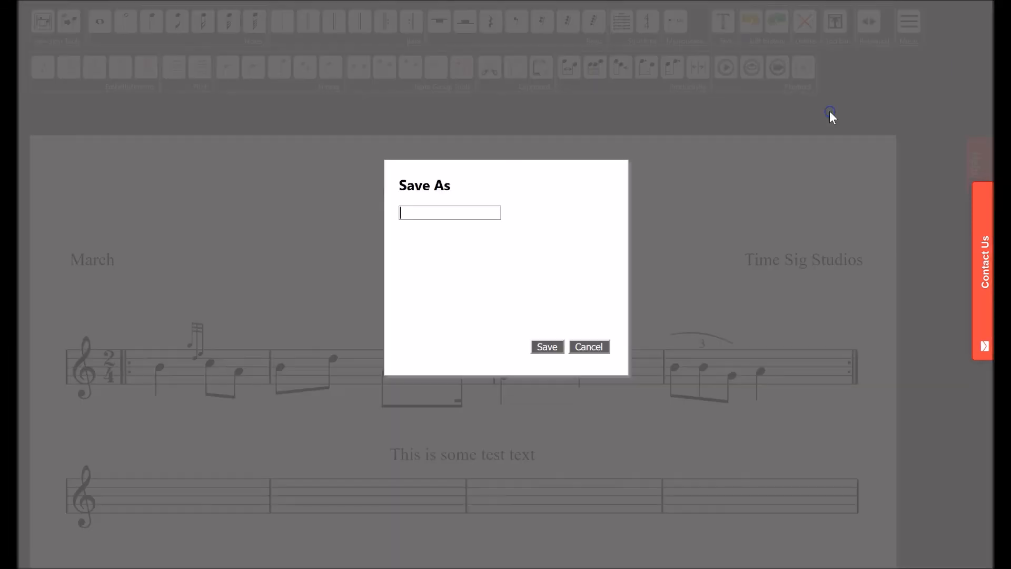
text(Test Score)
click(548, 347)
Create a PDF of the score and view it in Adobe Acrobat Reader DC.
click(892, 28)
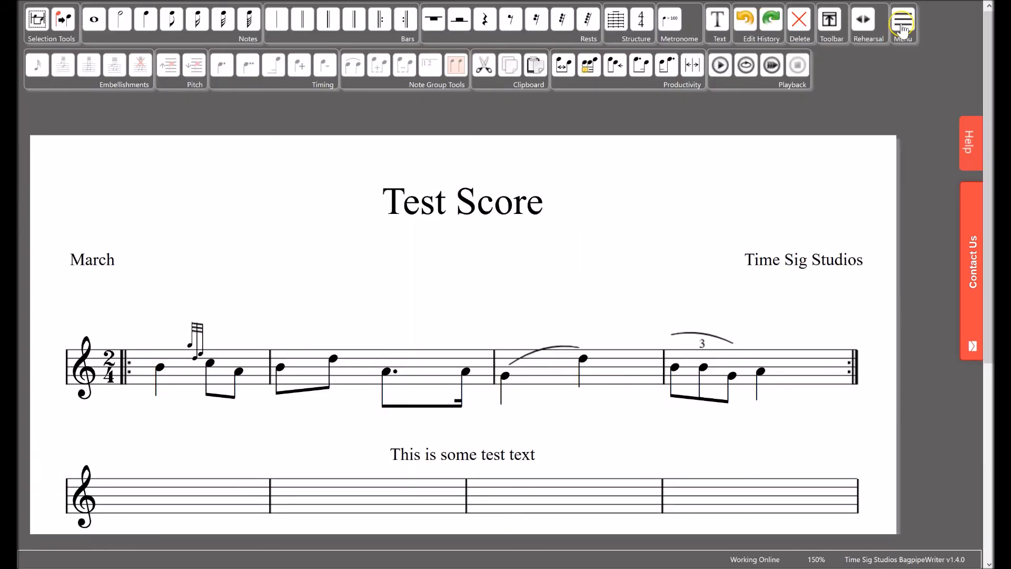
click(903, 26)
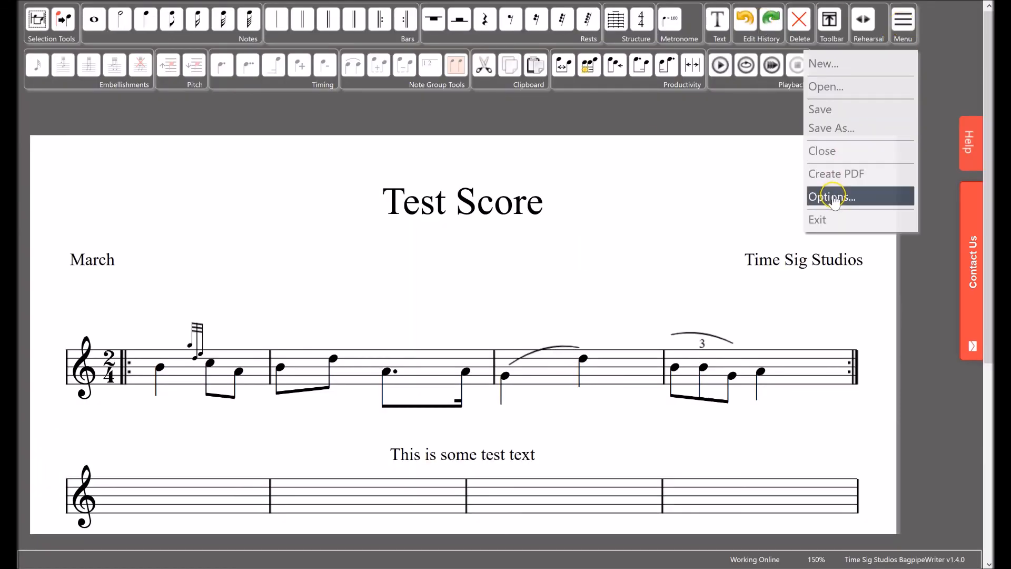
click(836, 174)
click(692, 199)
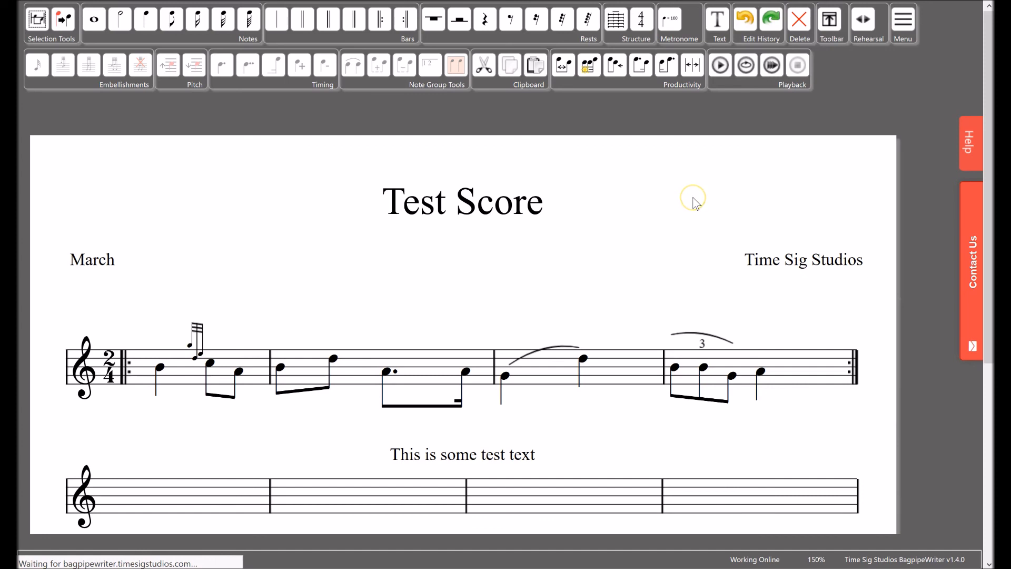
click(637, 199)
click(406, 258)
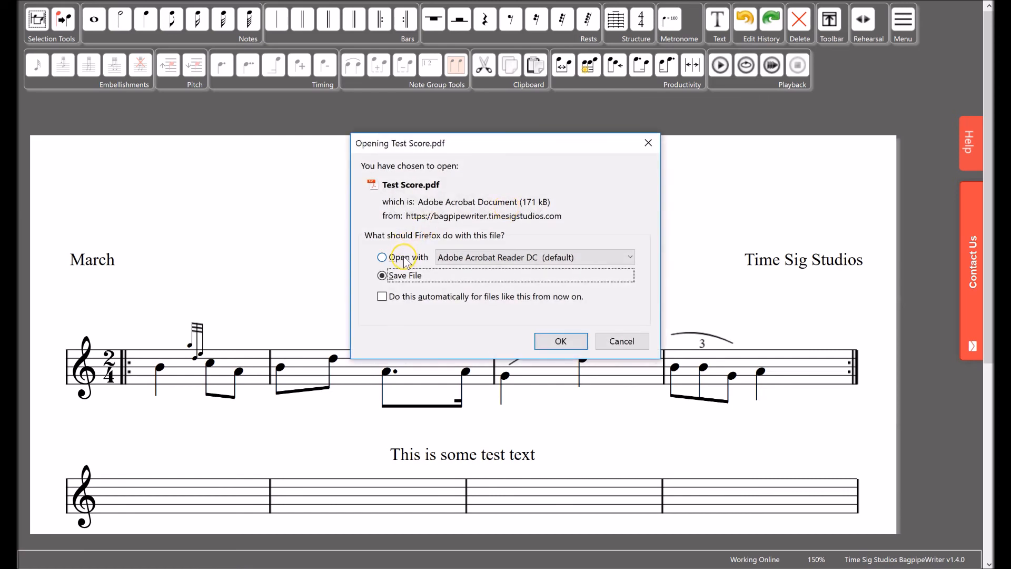
click(565, 339)
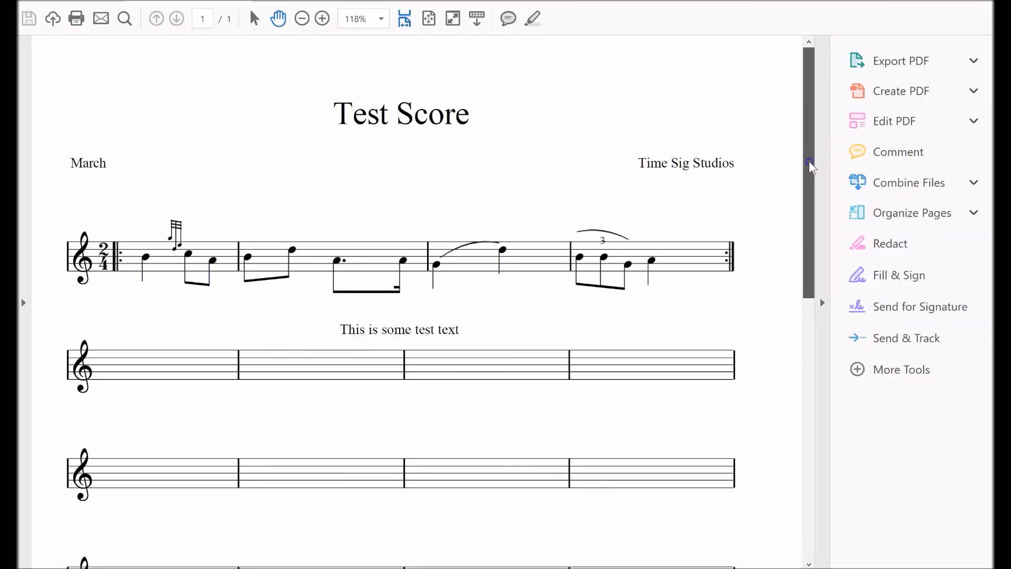
drag(811, 168, 806, 126)
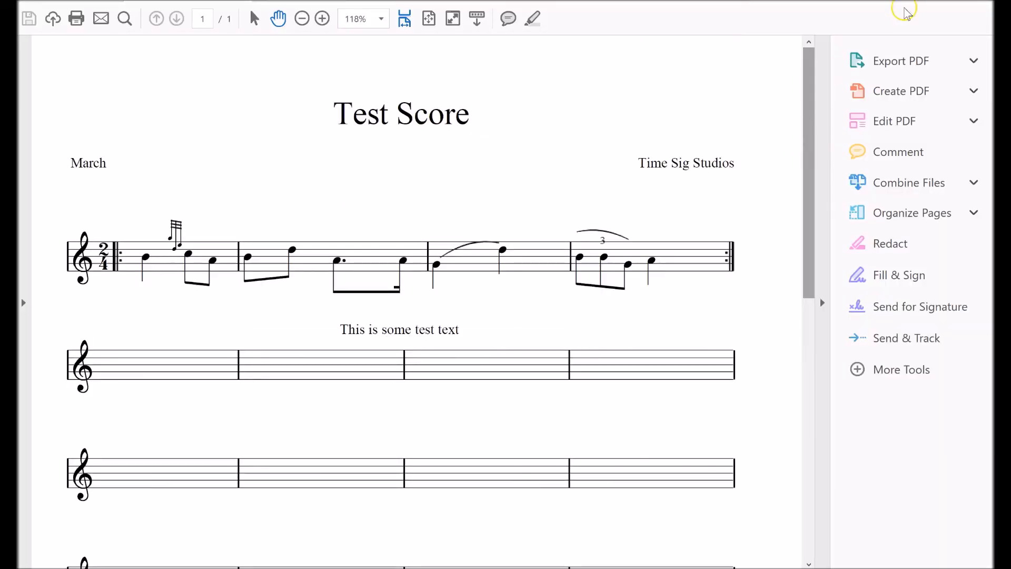
click(905, 10)
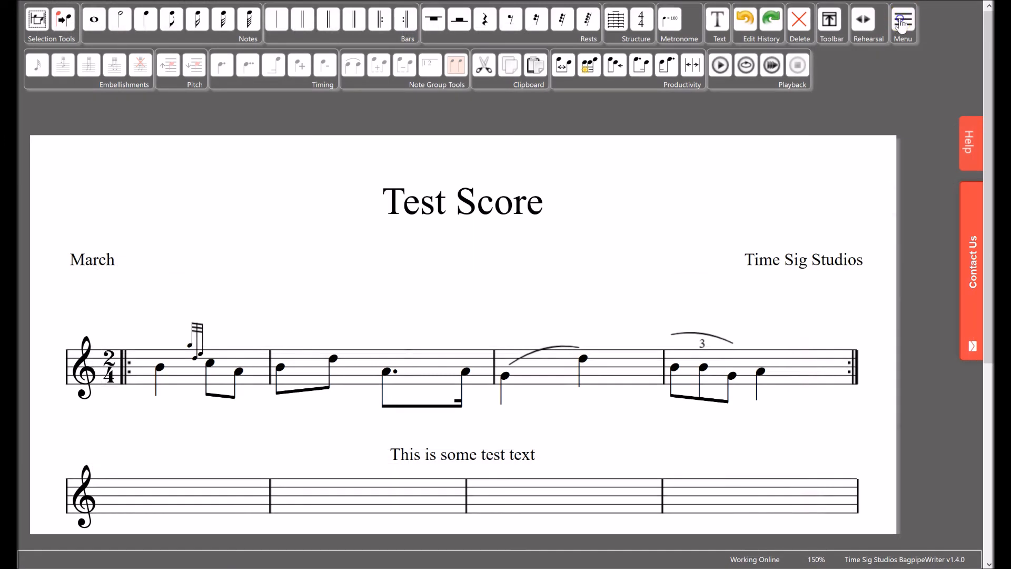
Exit the score editor to the My Scores page and refresh the page to update the score thumbnails.
click(902, 24)
click(825, 217)
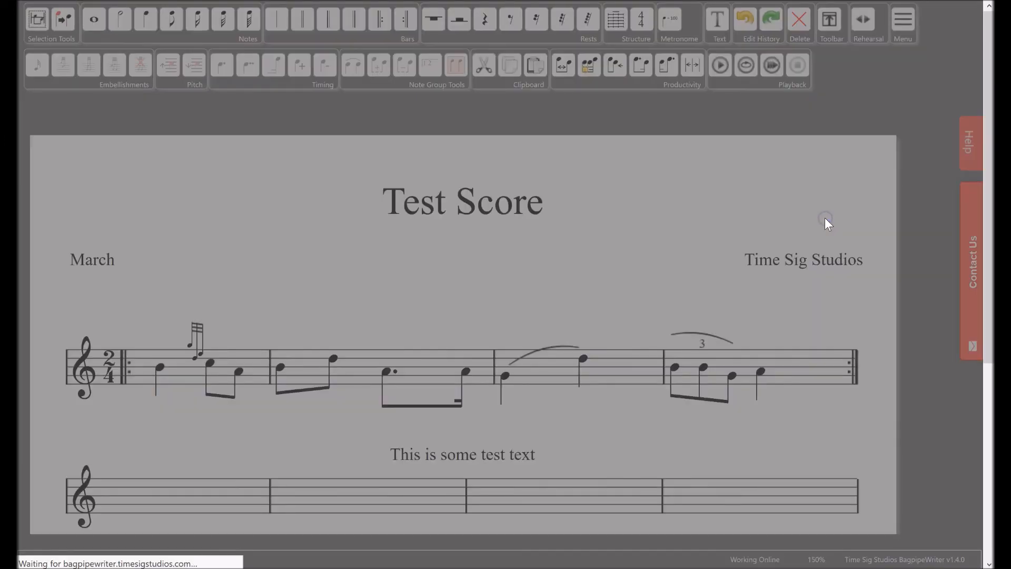
click(598, 193)
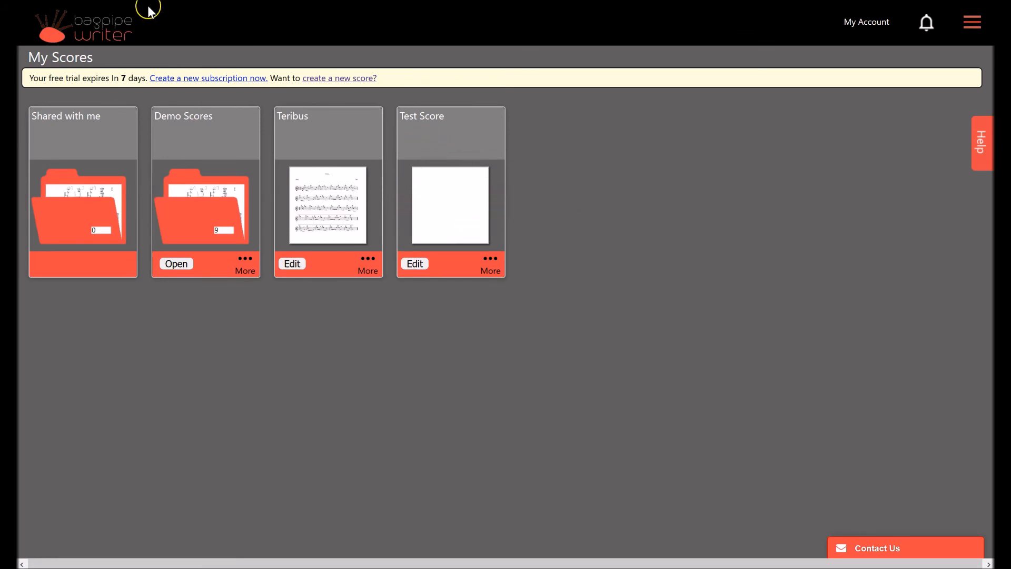
key(F5)
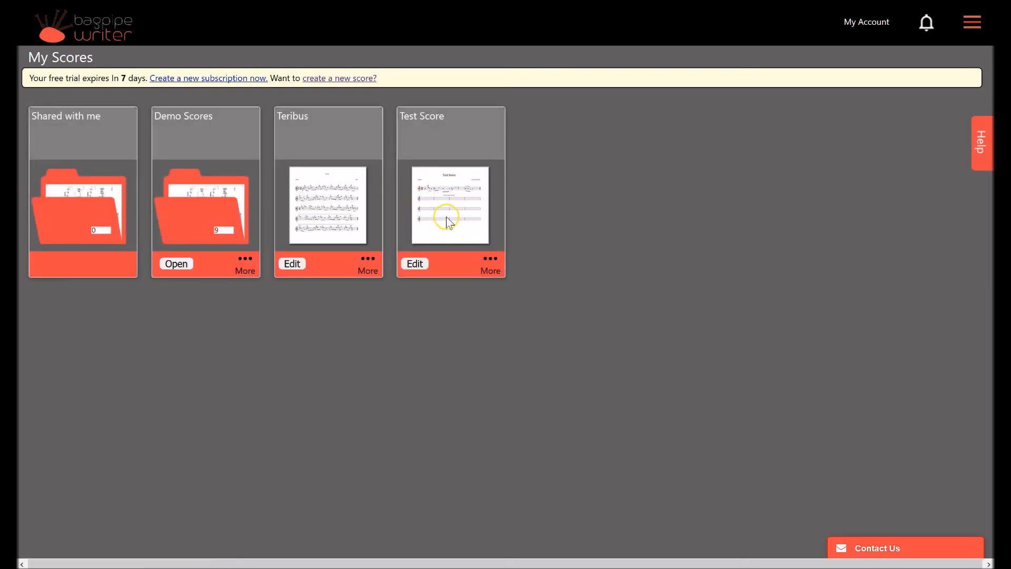
Examine the actions available for Test Score, including view, rename, BWW export, sharing with support, moving and copying, without applying any.
click(490, 266)
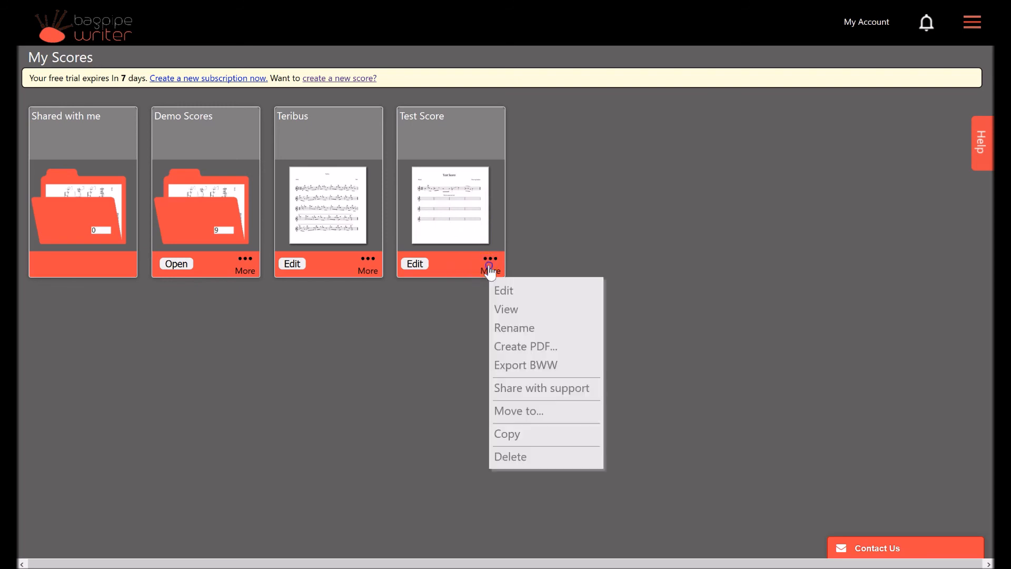
click(527, 293)
click(546, 315)
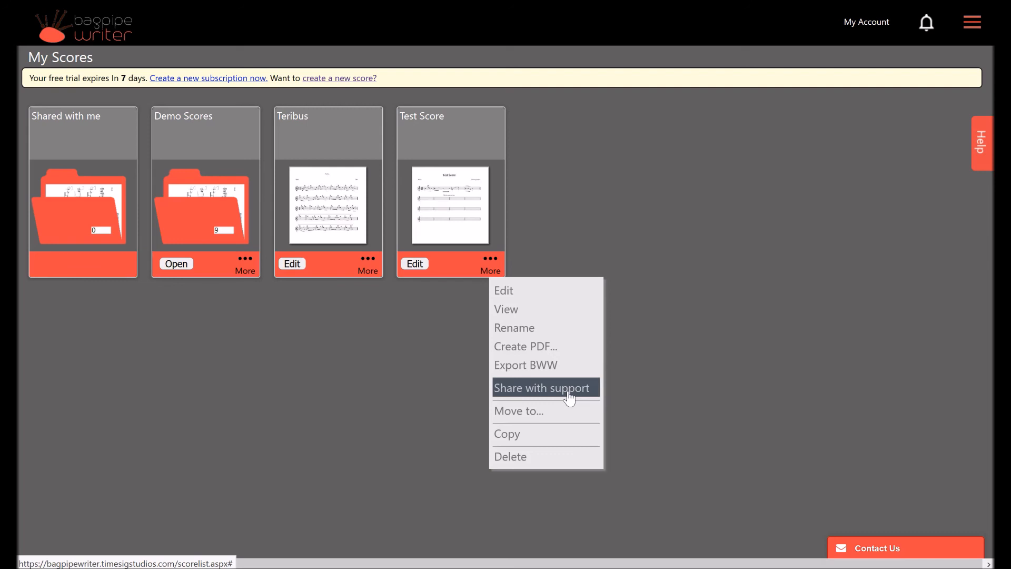
click(529, 416)
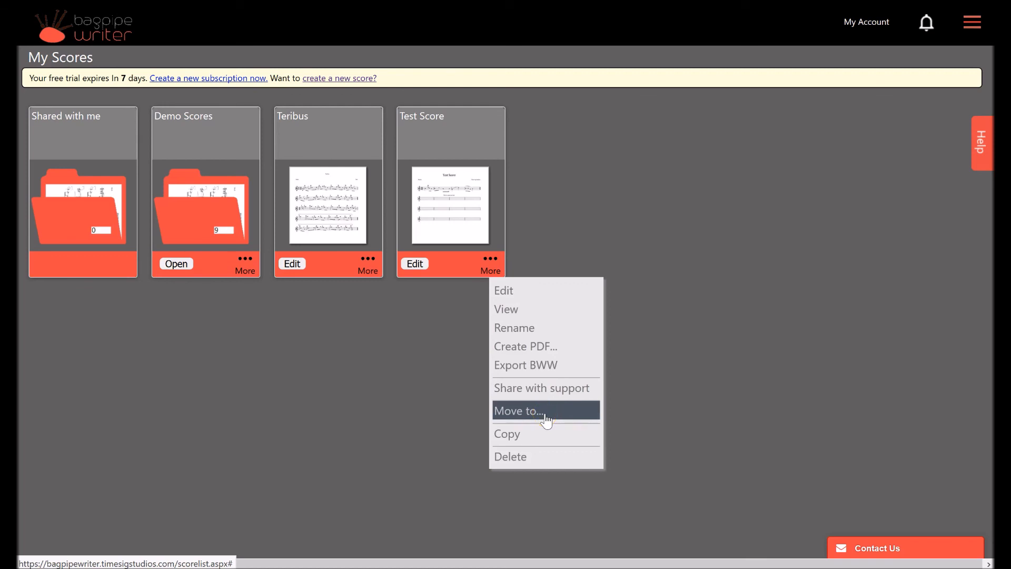
click(519, 437)
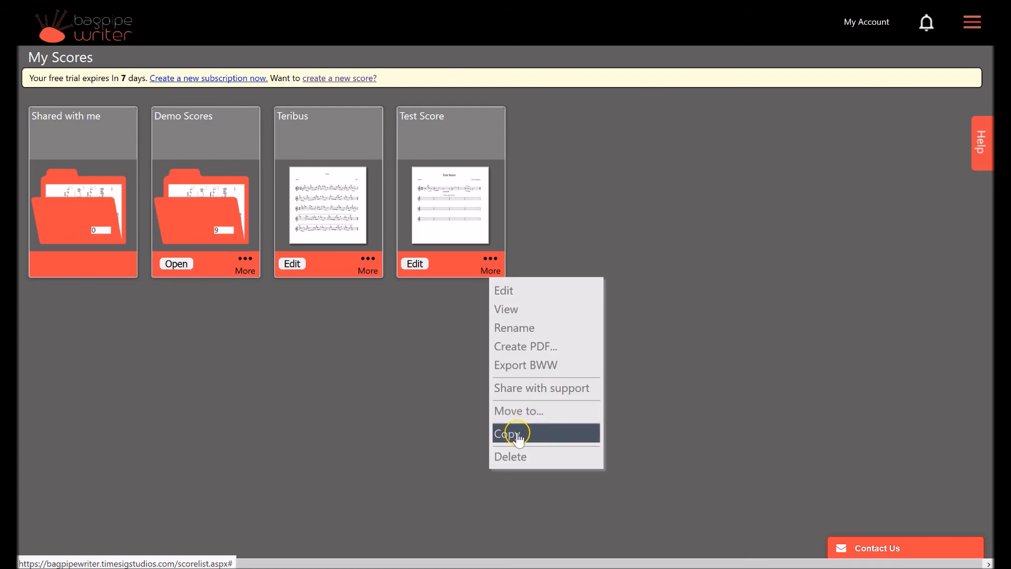
click(519, 459)
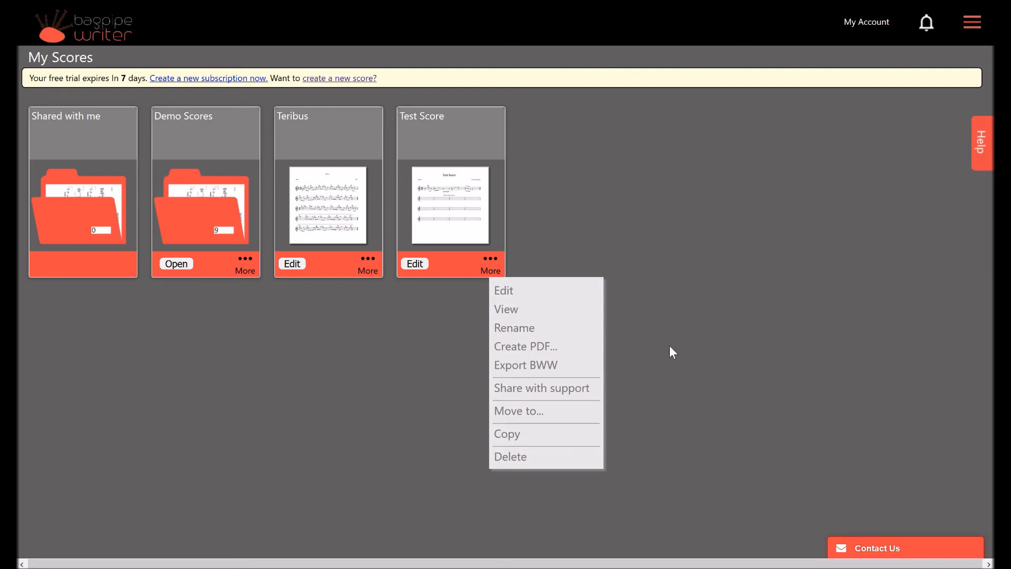
click(681, 232)
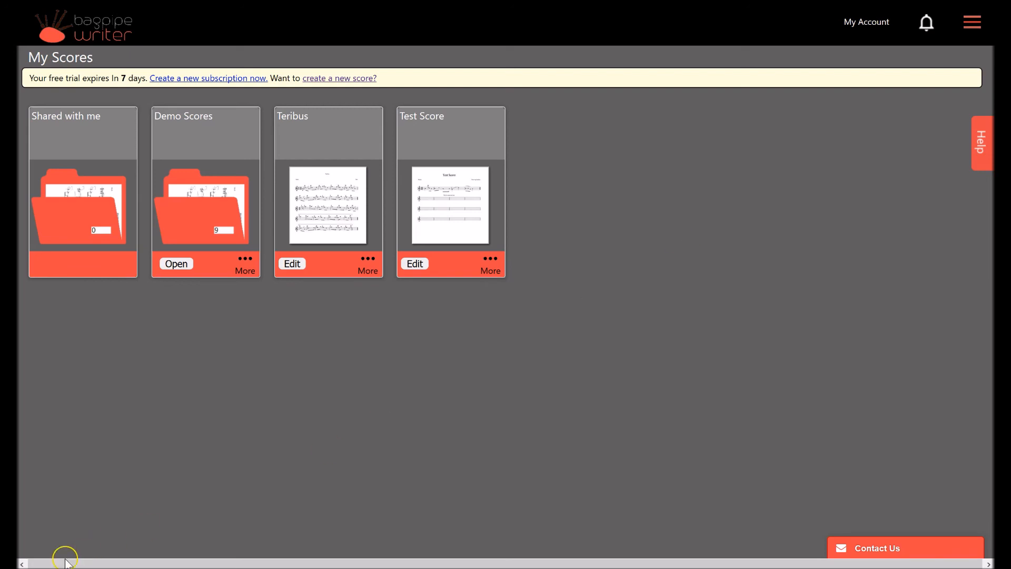